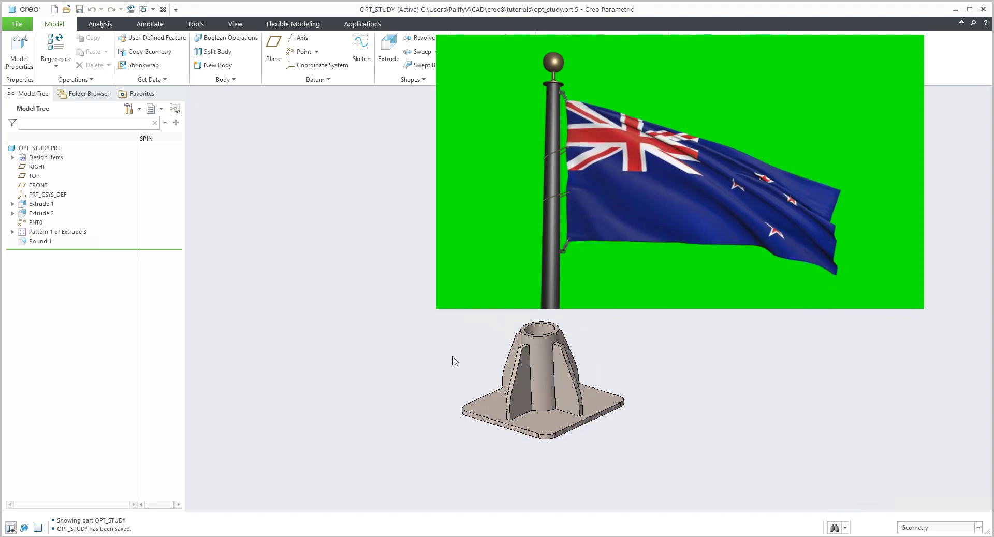
- Inspect the flagpole base and the distant point above it, and review the material and units in the model properties
scroll(451, 357, "up", 5)
scroll(437, 348, "up", 3)
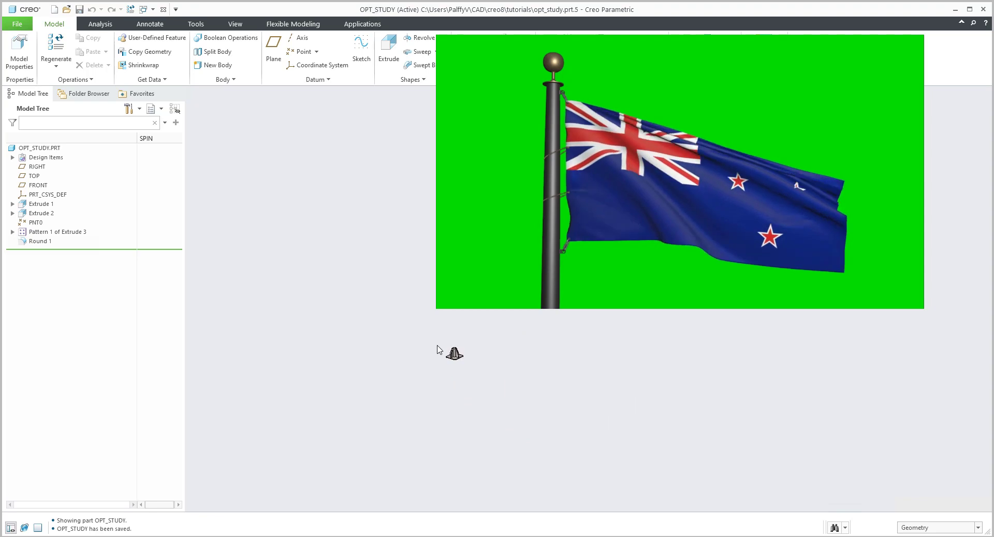
middle_click_drag(437, 350, 502, 368, "shift")
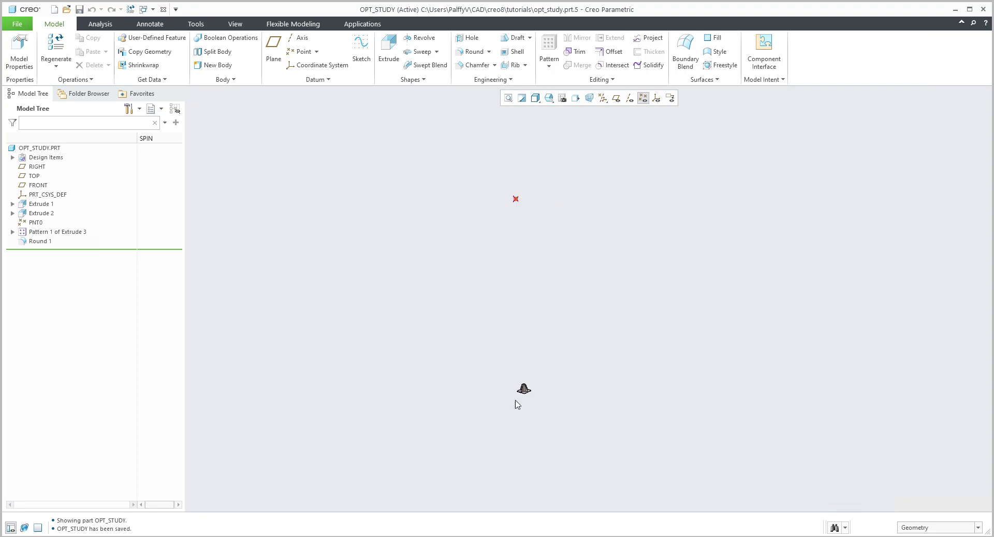
scroll(520, 401, "up", 10)
scroll(531, 374, "up", 2)
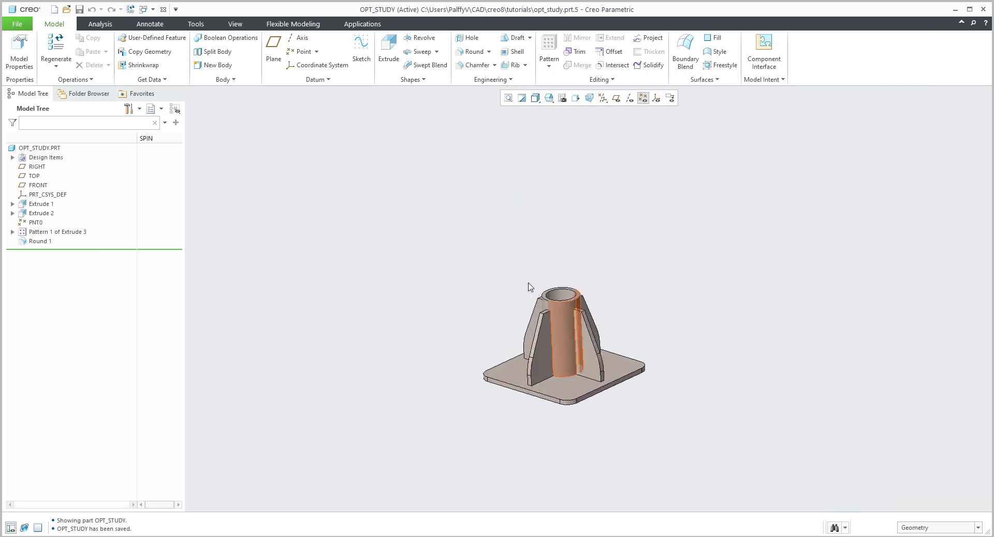
middle_click_drag(471, 311, 450, 321, "shift")
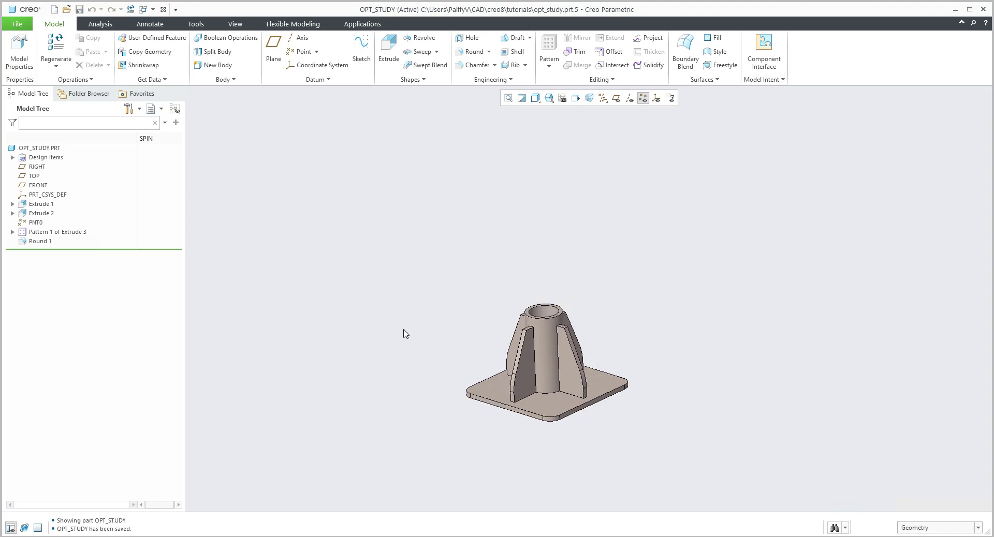
left_click(24, 61)
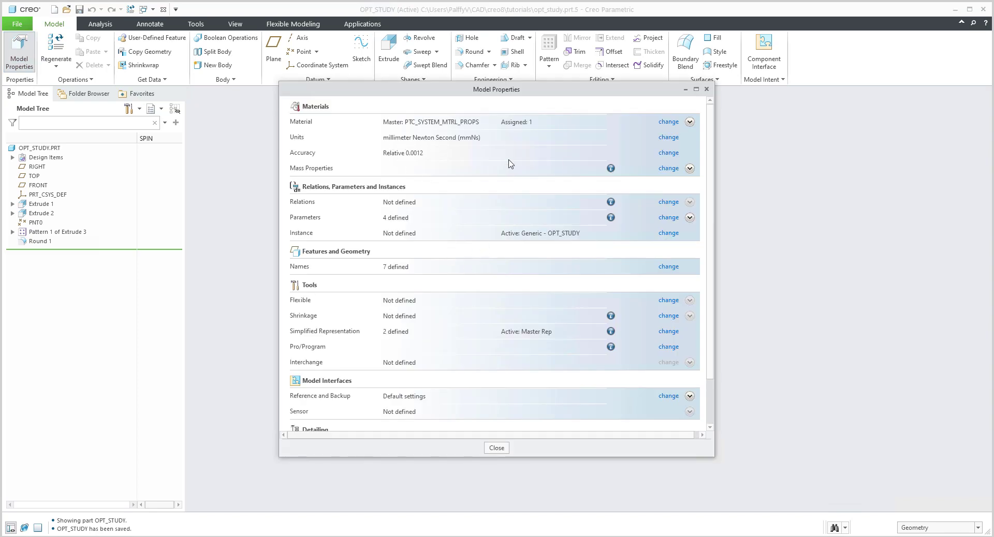
left_click(497, 449)
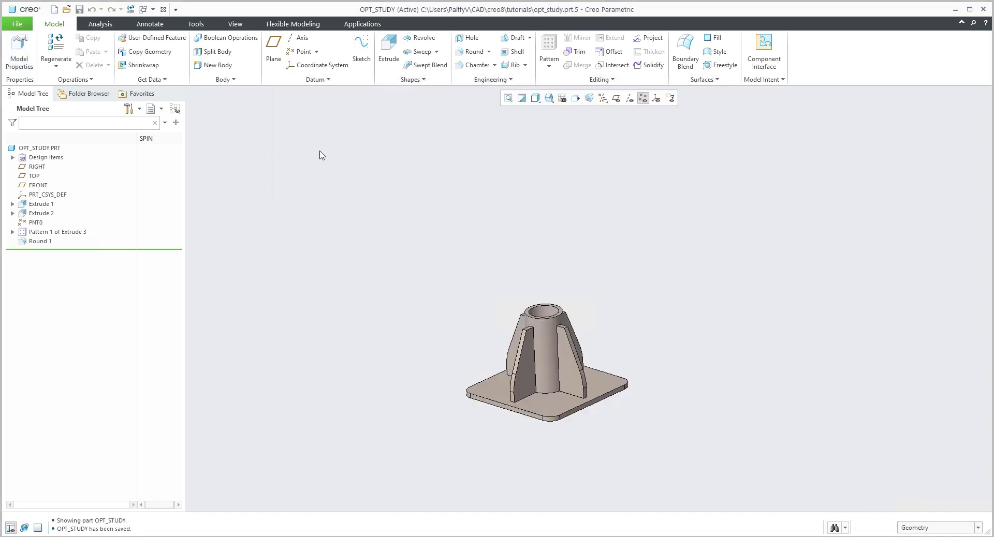
- Enter the structural simulation environment and assign steel_mechanica_lite from the Legacy-Materials library to the part
left_click(362, 24)
left_click(136, 57)
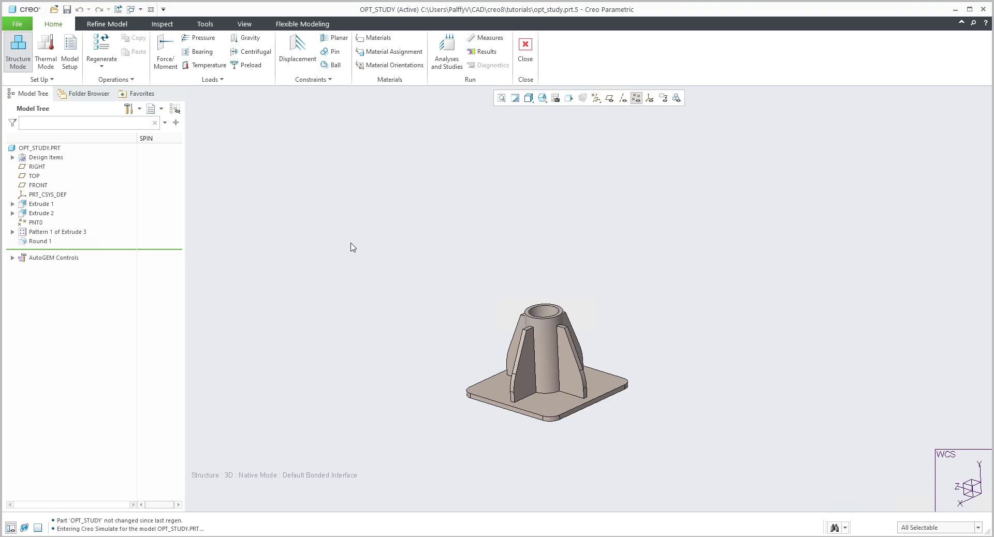
left_click(388, 53)
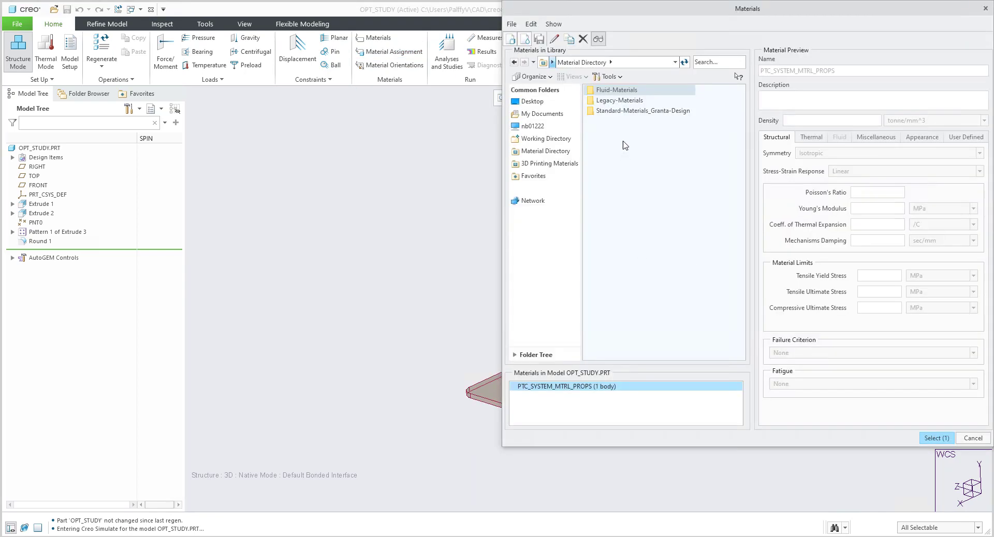
double_click(627, 101)
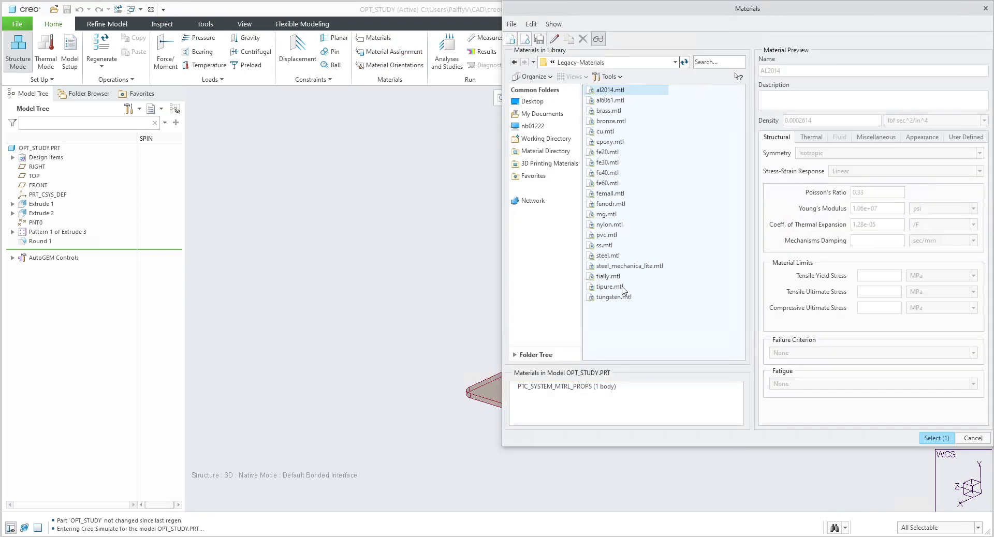
left_click(633, 266)
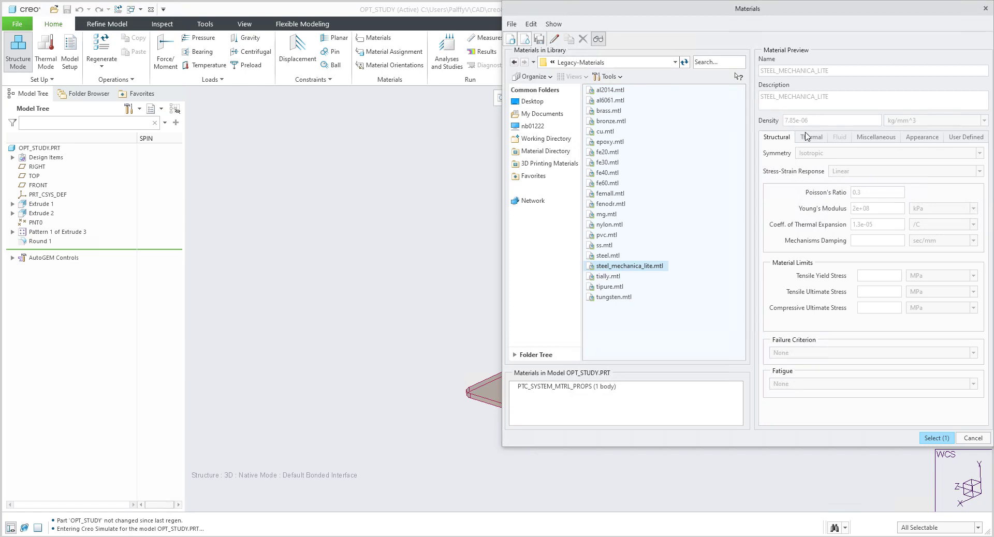
double_click(628, 267)
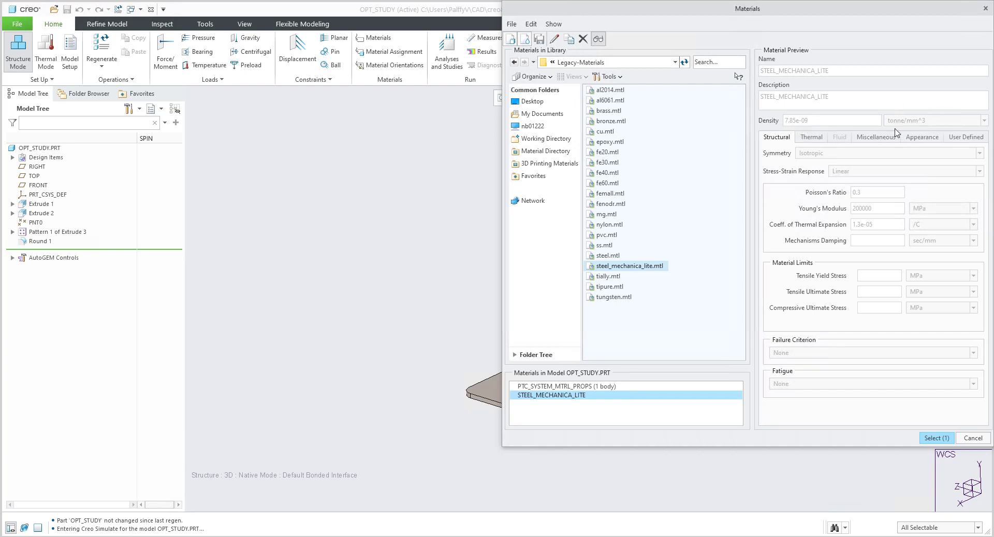
left_click(921, 441)
left_click(935, 262)
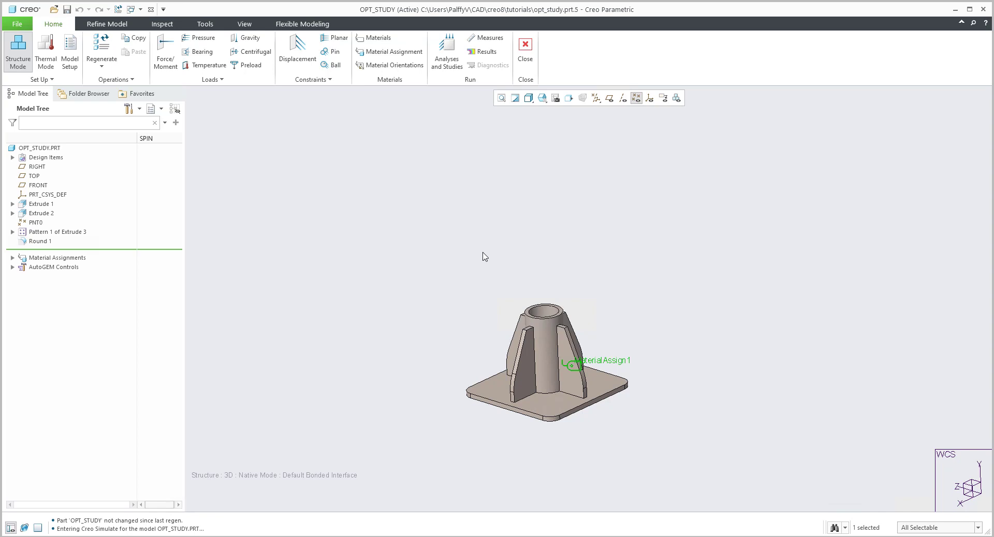
- Apply a displacement constraint to the underside of the base plate with all translations fixed
left_click(293, 53)
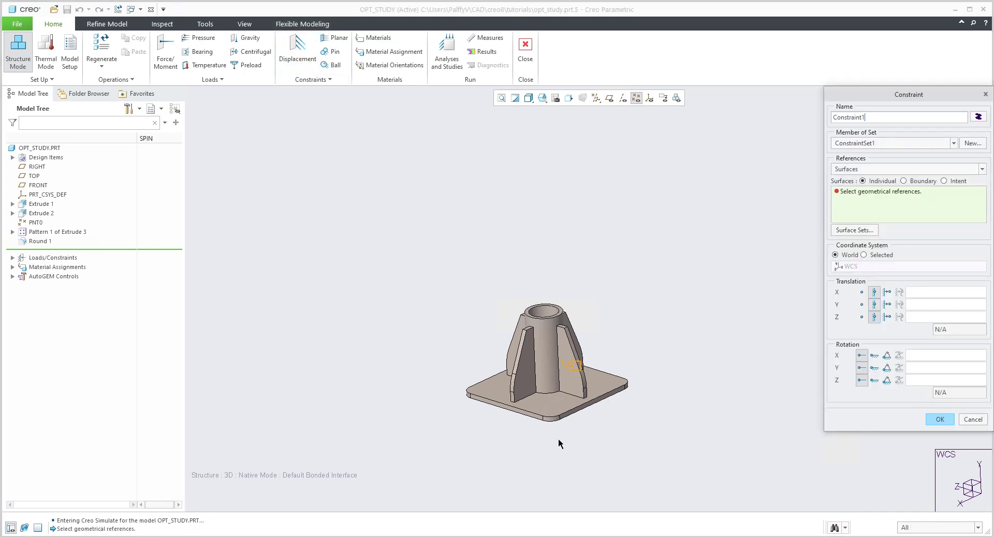
right_click(559, 411)
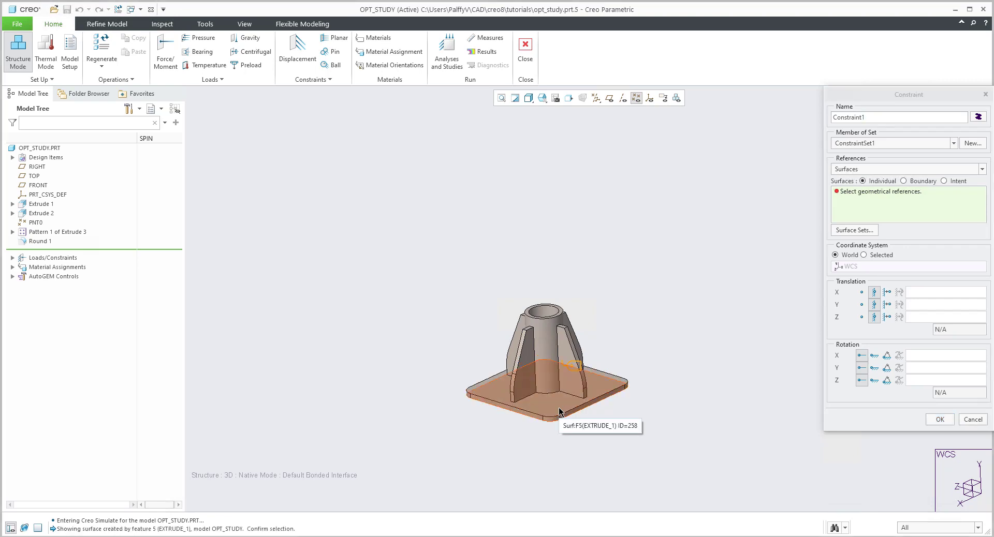
left_click(559, 412)
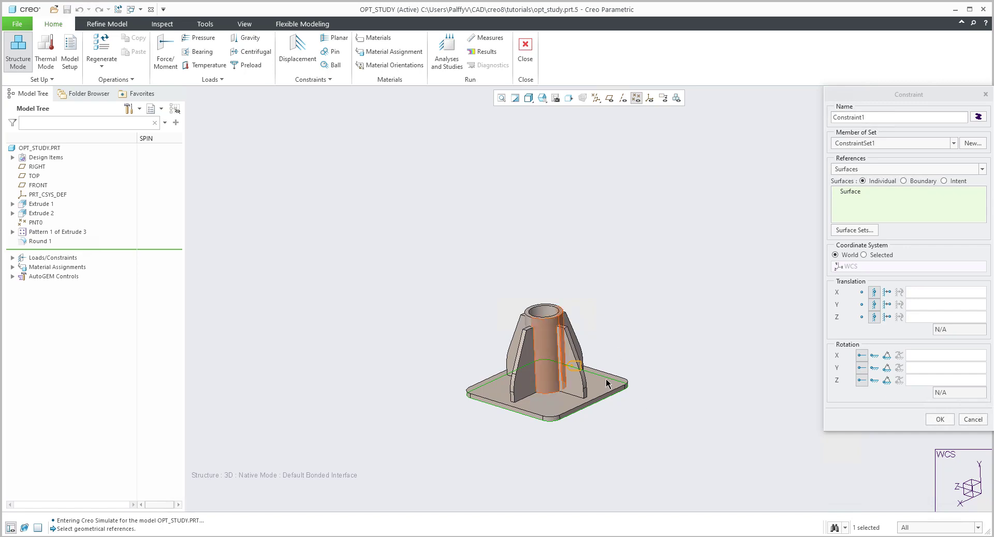
left_click(939, 419)
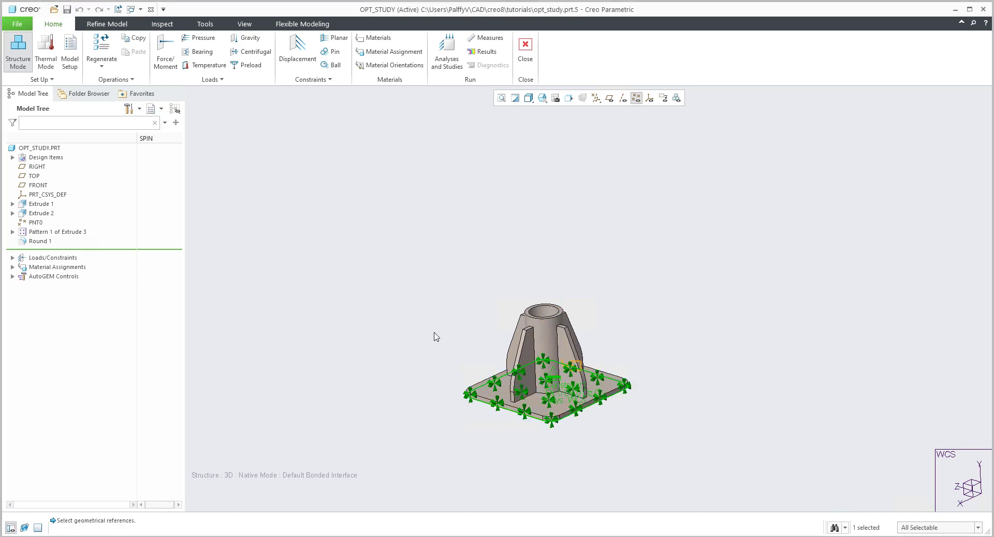
- Apply a force load to the tube's inner surfaces as Total Load at Point on PNT0, with a Z force of -650 N
left_click(166, 52)
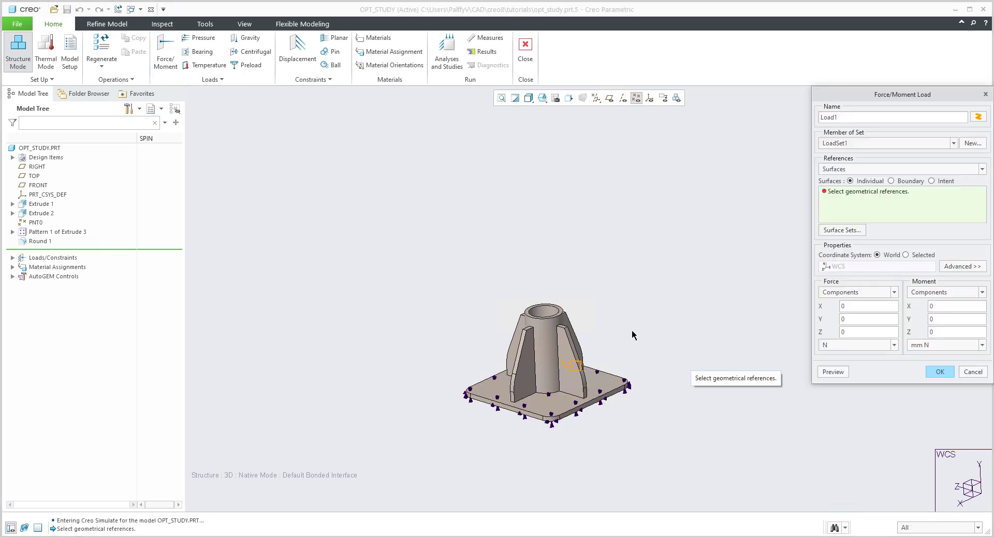
scroll(614, 331, "up", 3)
left_click(512, 309)
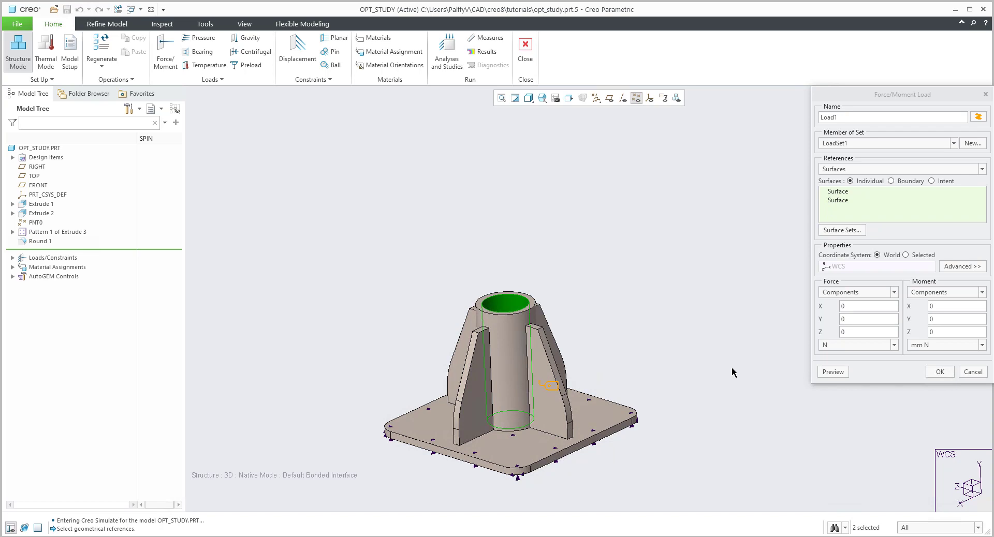
scroll(675, 393, "down", 10)
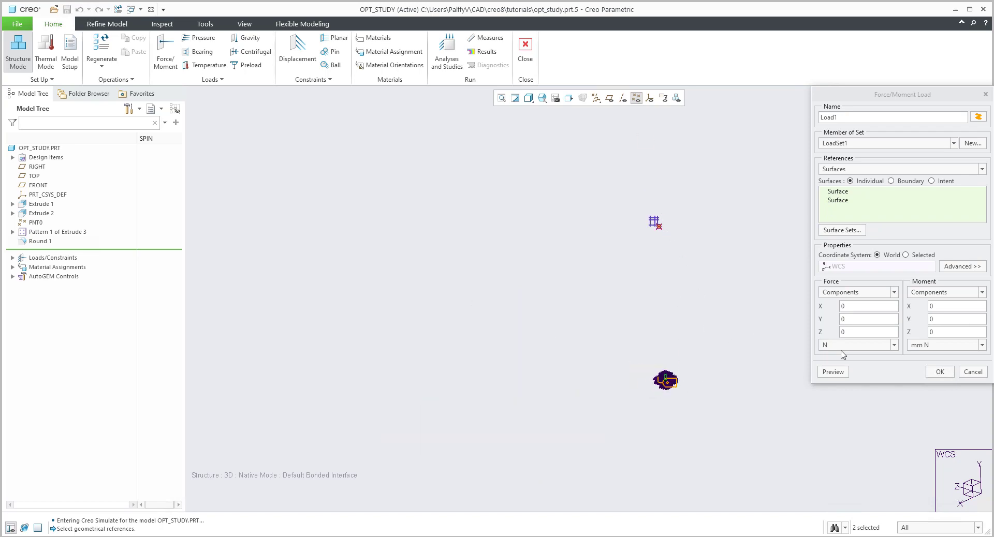
left_click(952, 267)
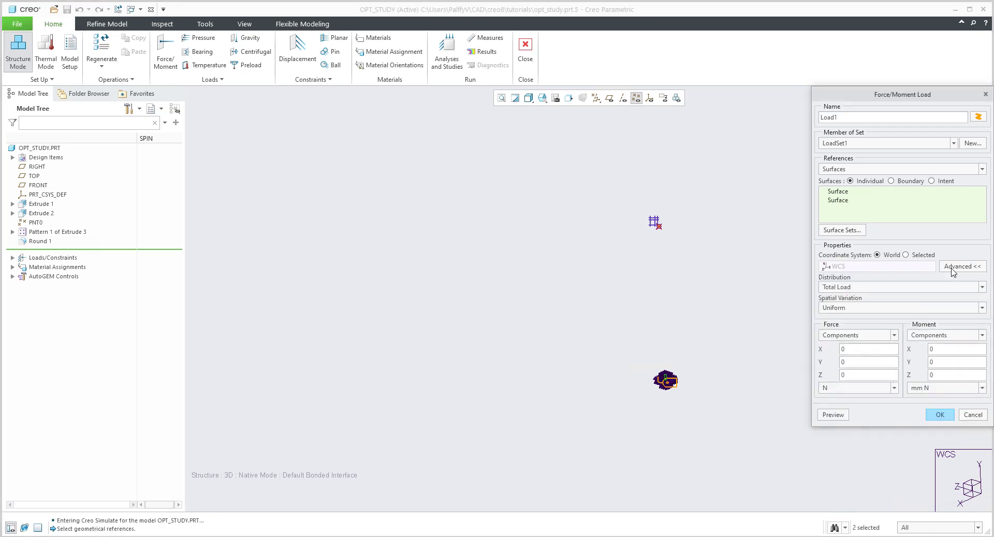
left_click(837, 287)
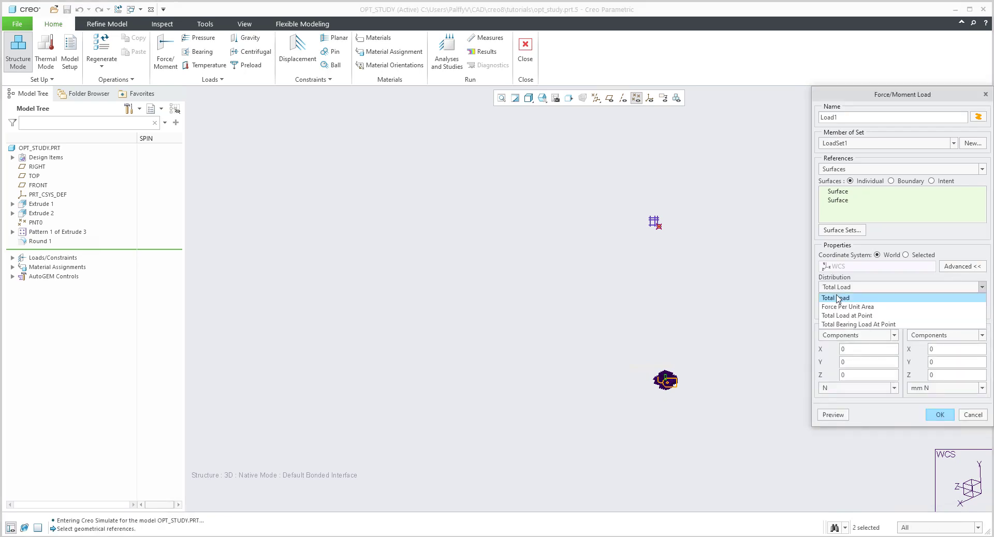
left_click(830, 317)
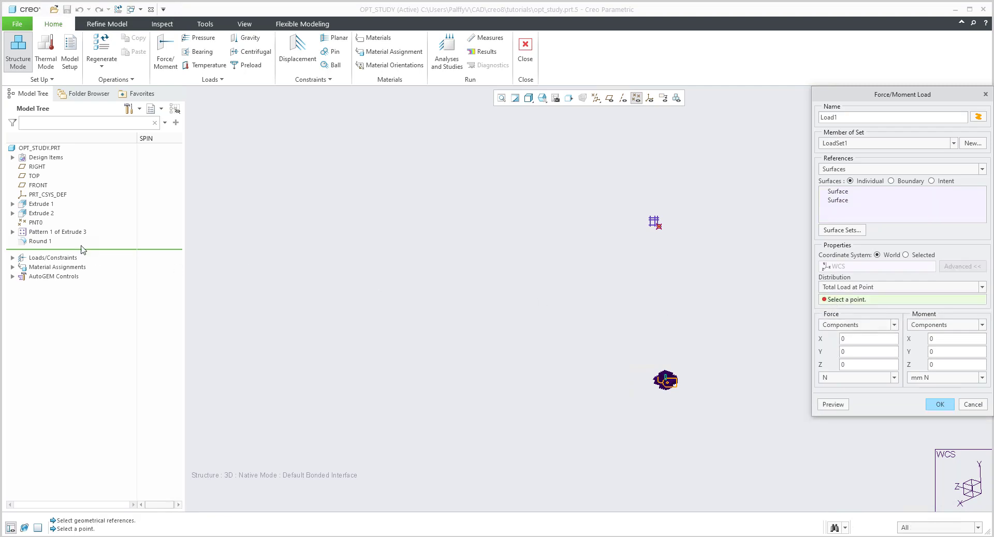
left_click(34, 222)
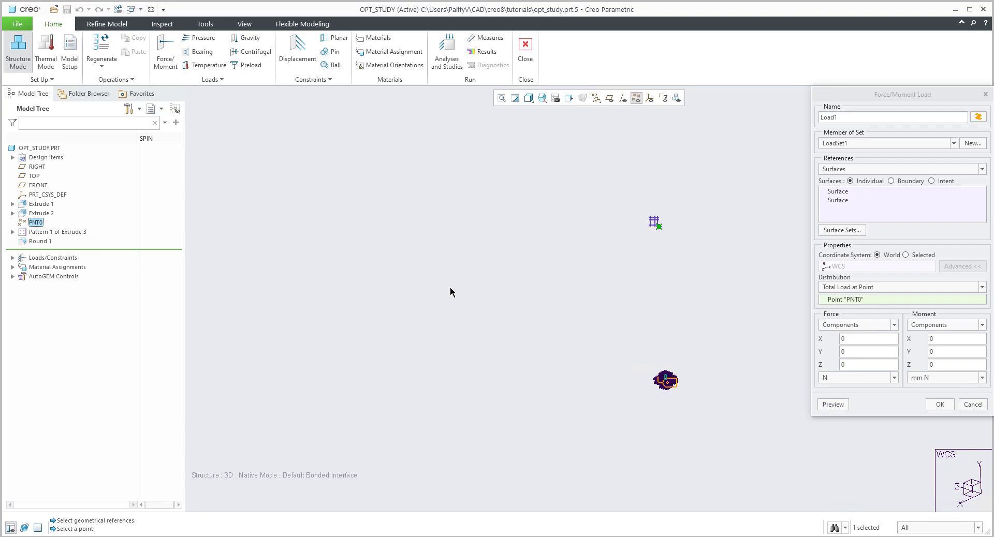
left_click(856, 365)
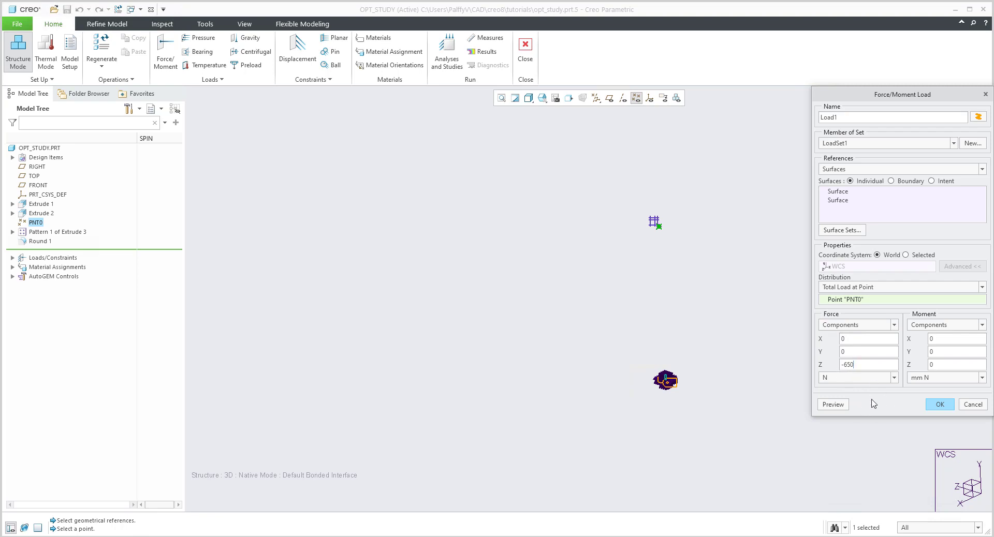
left_click(937, 405)
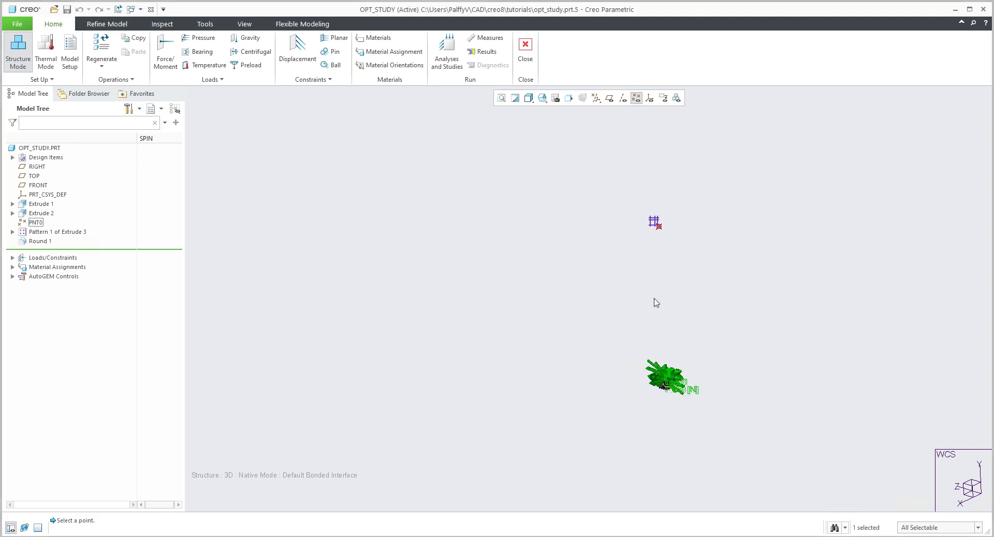
- Create a static analysis that uses ConstraintSet1, LoadSet1 and the Single-Pass Adaptive convergence method
scroll(595, 295, "up", 10)
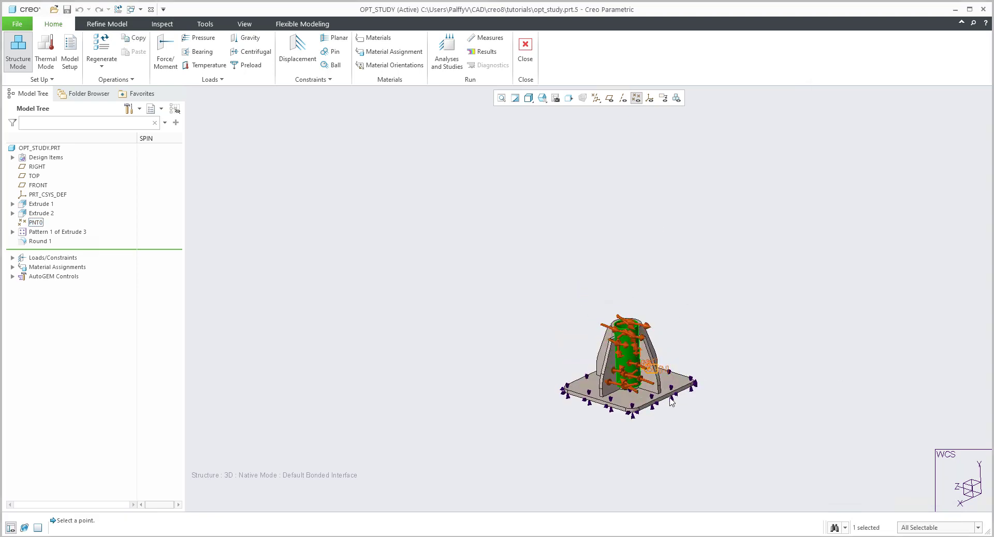
mouse_move(616, 303)
middle_mouse_down()
mouse_move(636, 344)
mouse_move(615, 310)
middle_mouse_up()
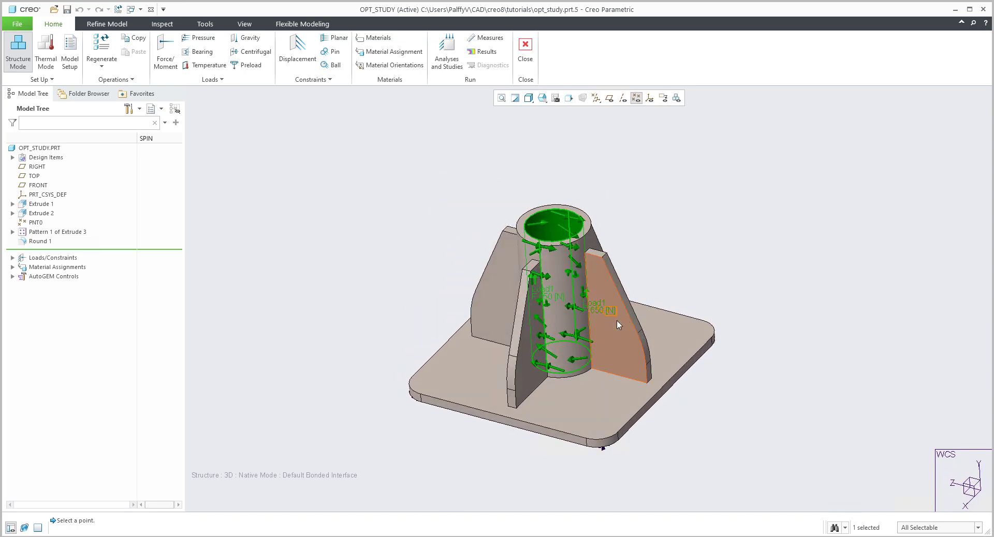
scroll(618, 324, "down", 2)
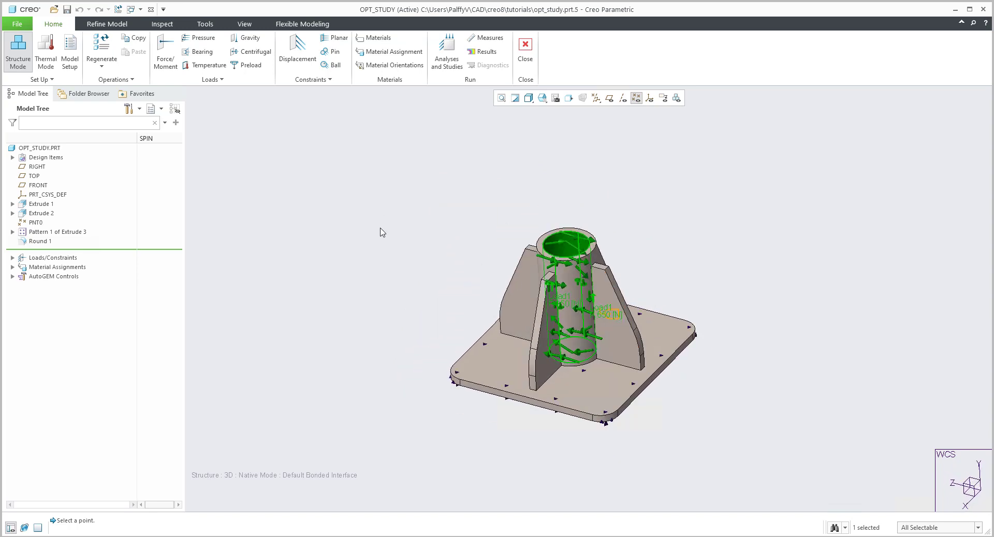
scroll(394, 238, "down", 1)
mouse_move(395, 238)
middle_mouse_down("shift")
mouse_move(399, 246)
mouse_move(387, 249)
middle_mouse_up("shift")
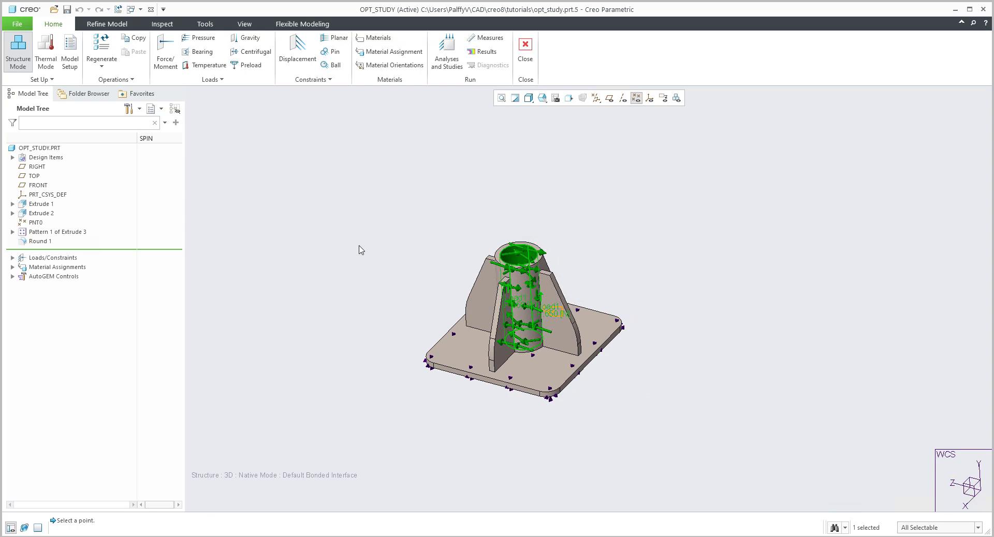
left_click(451, 49)
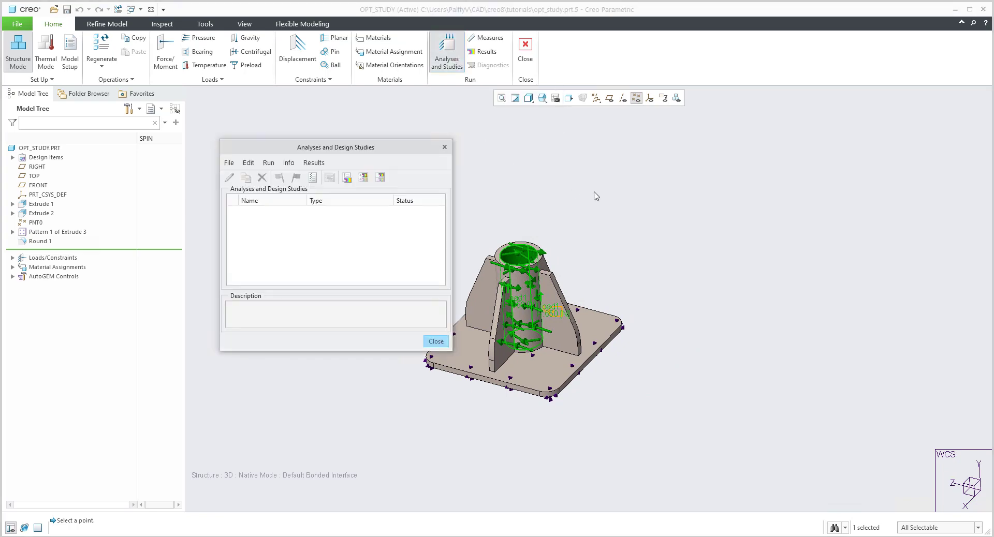
left_click(228, 165)
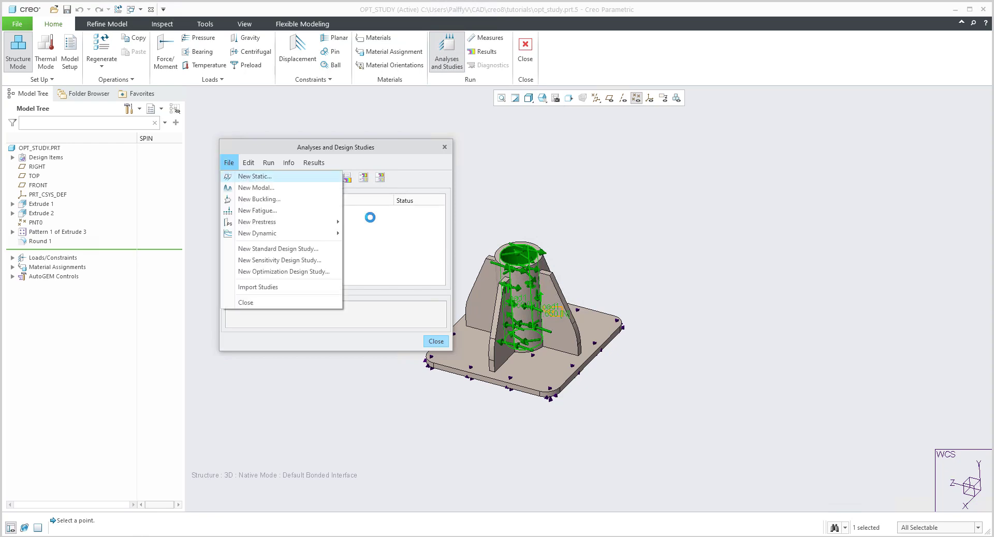
left_click(248, 177)
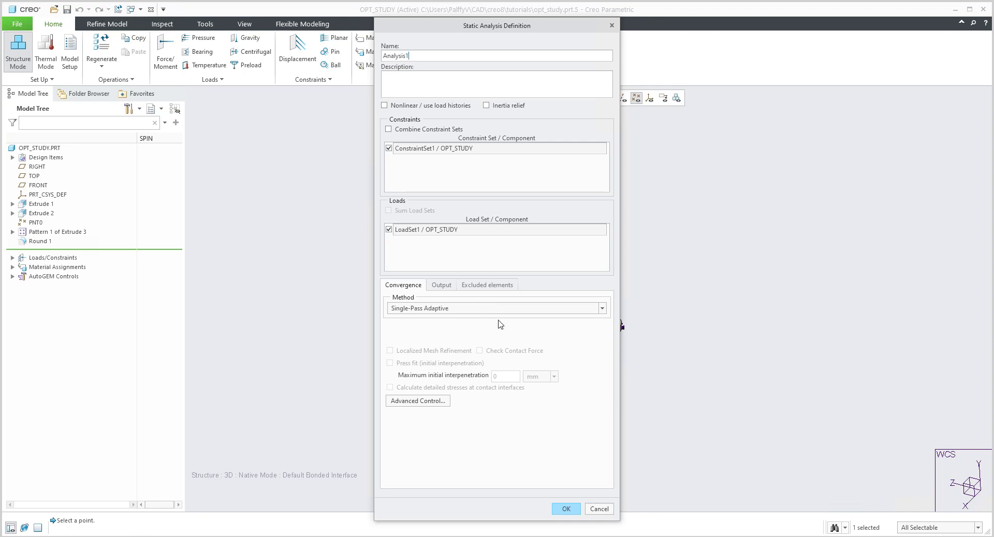
left_click(571, 509)
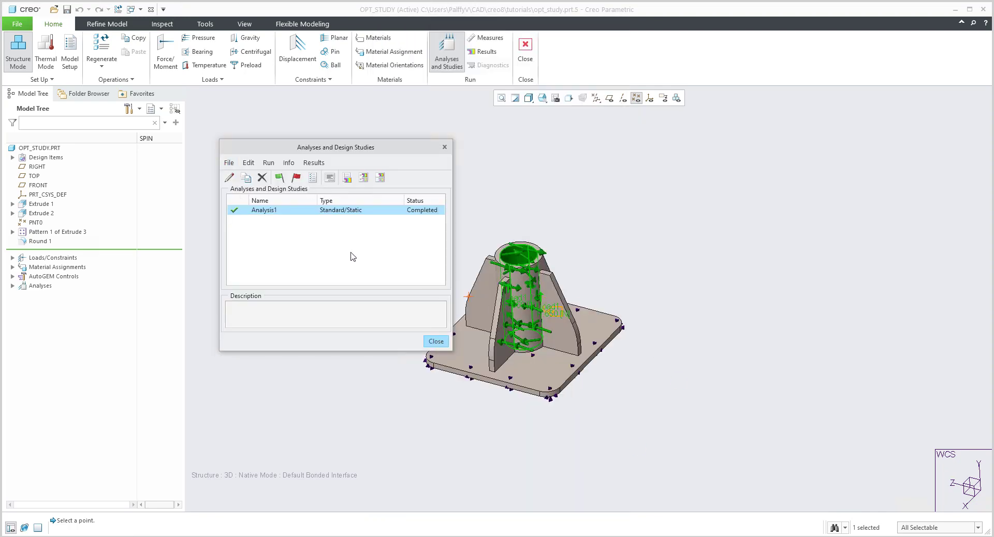
- Set the solver memory allocation for Analysis1 to 8000 MB in the run settings
left_click(313, 178)
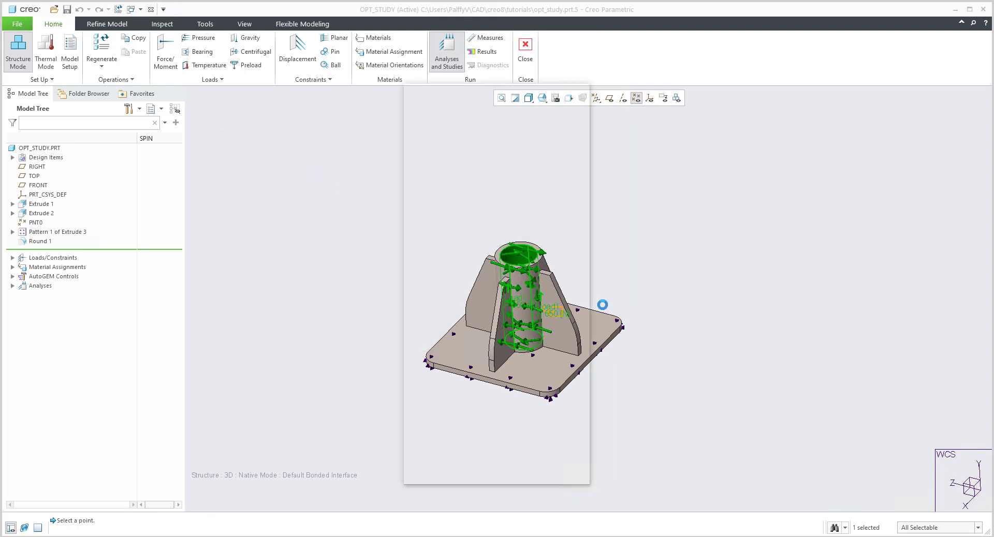
double_click(506, 382)
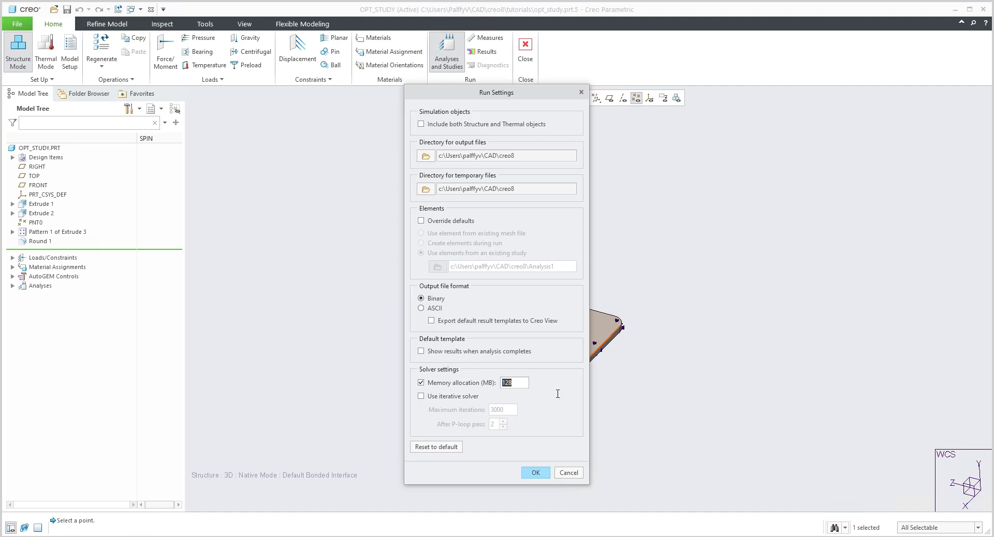
type("8000")
left_click(535, 473)
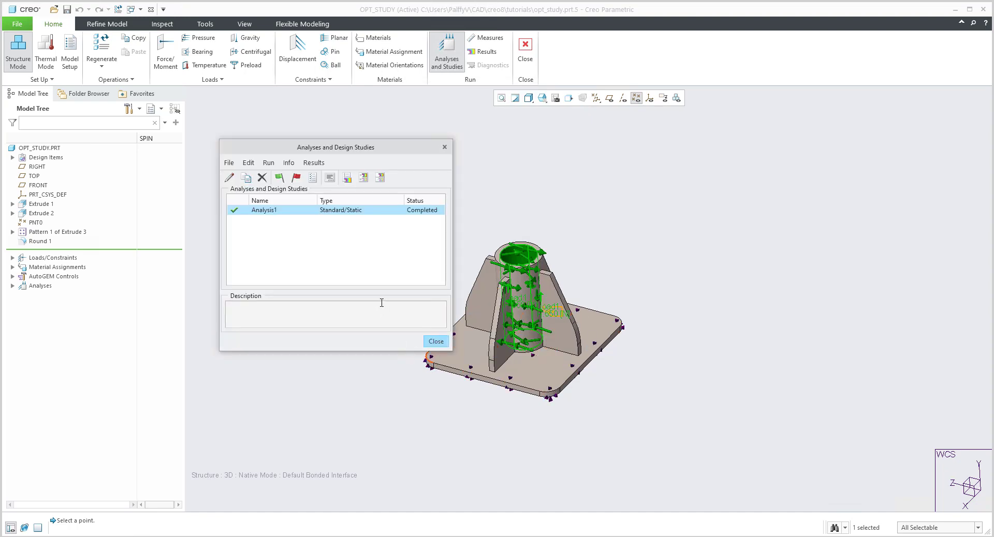
- Run Analysis1, deleting its existing output files and accepting the start prompts
left_click(280, 178)
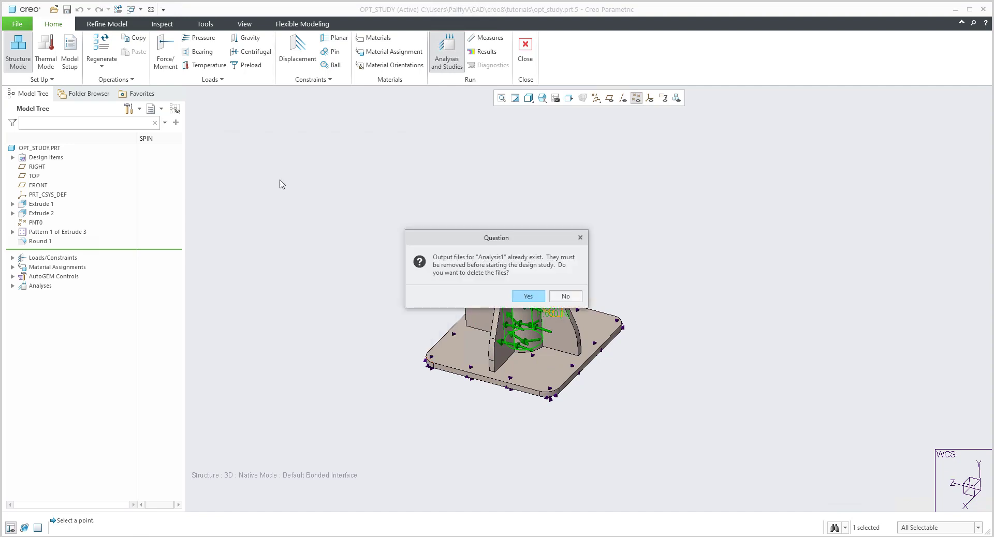
left_click(534, 298)
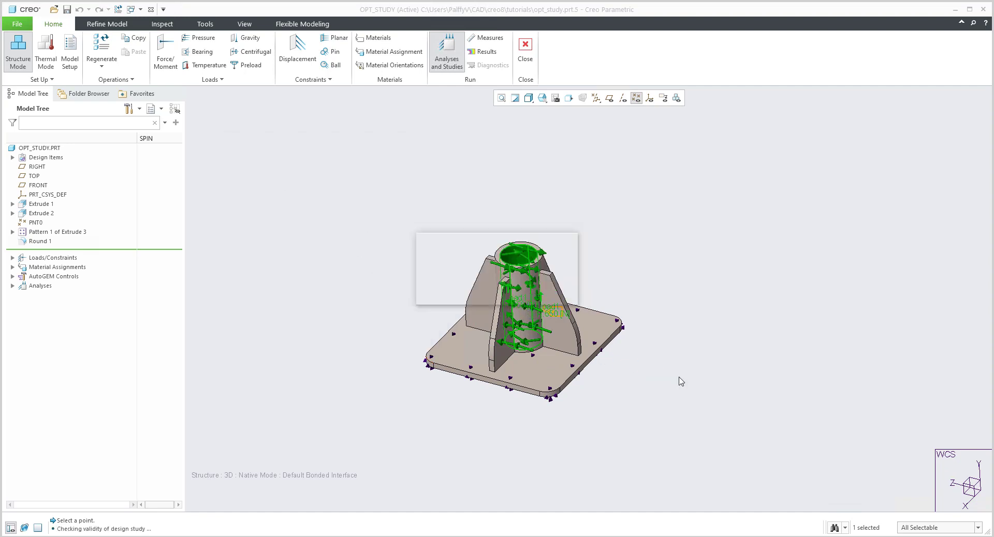
key("Return")
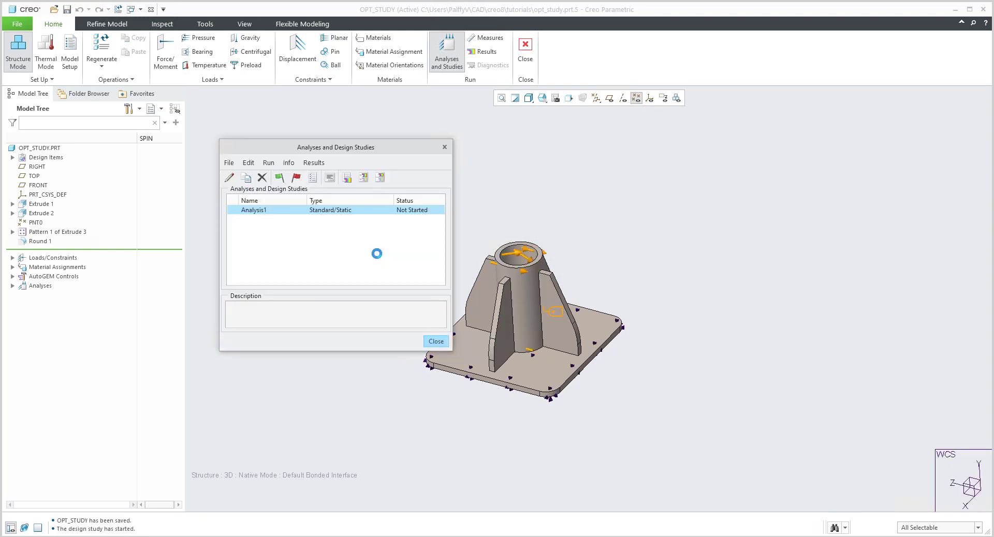
- Review the Analysis1 run status summary, including the solution passes and their maximum edge order
left_click(329, 178)
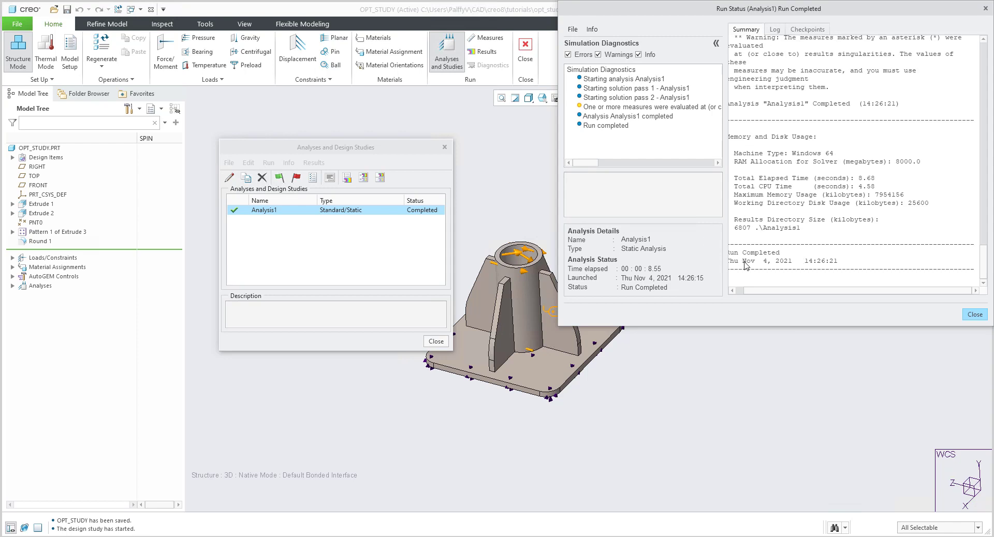
scroll(797, 202, "up", 15)
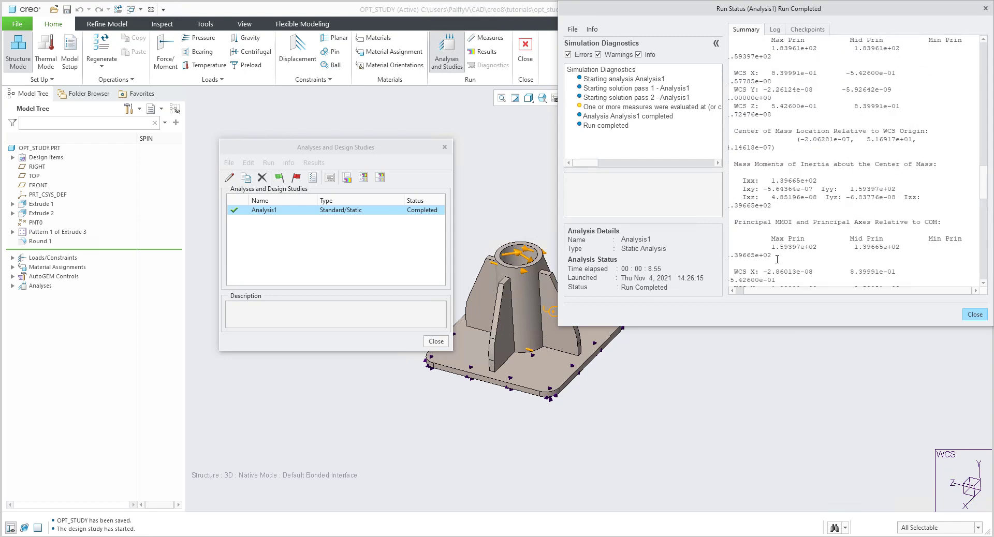
scroll(797, 227, "up", 8)
scroll(799, 227, "up", 4)
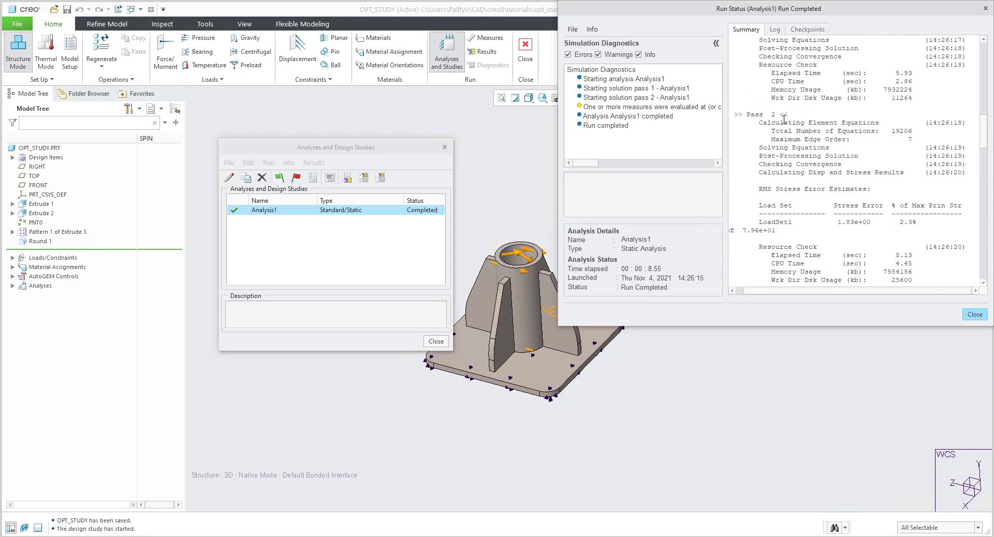
left_click_drag(769, 117, 828, 134)
left_click_drag(983, 135, 983, 283)
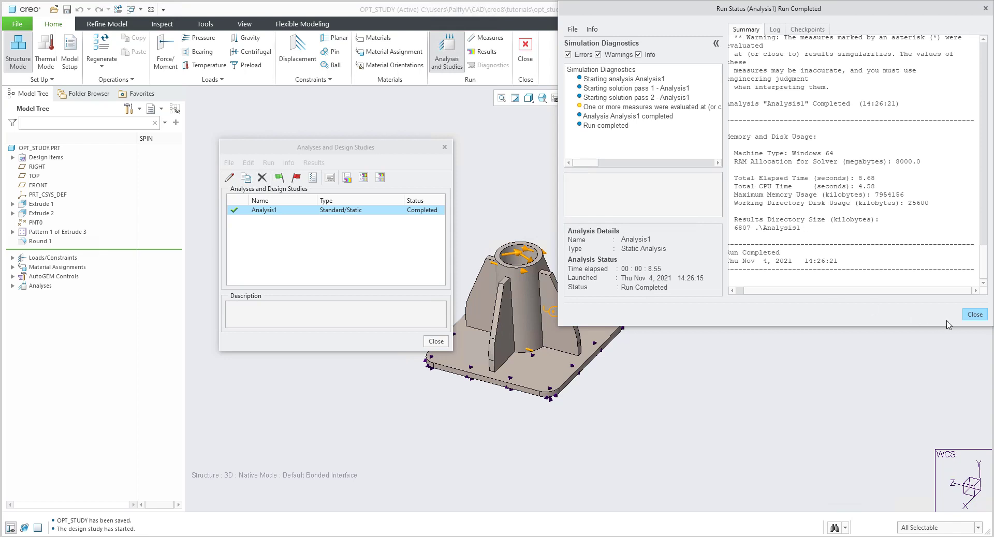
left_click(974, 315)
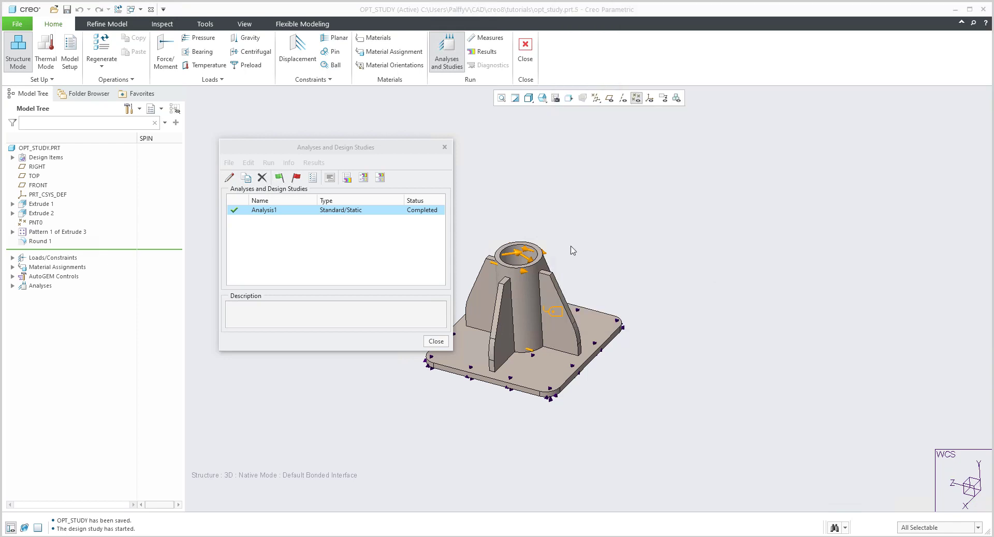
- Show the Analysis1 results as a von Mises stress fringe plot in MPa with continuous tone and deformed shape
left_click(347, 178)
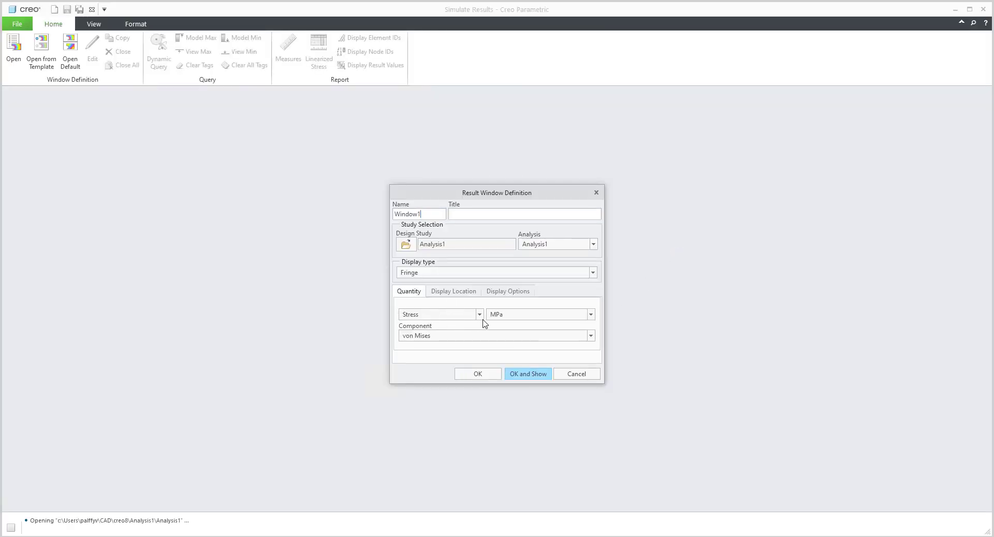
left_click(513, 293)
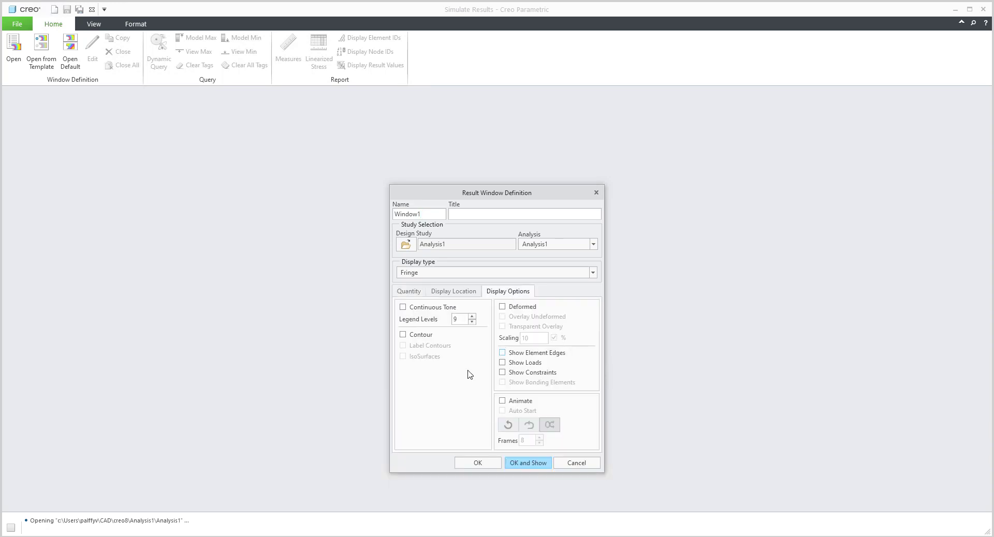
left_click(403, 307)
left_click(502, 307)
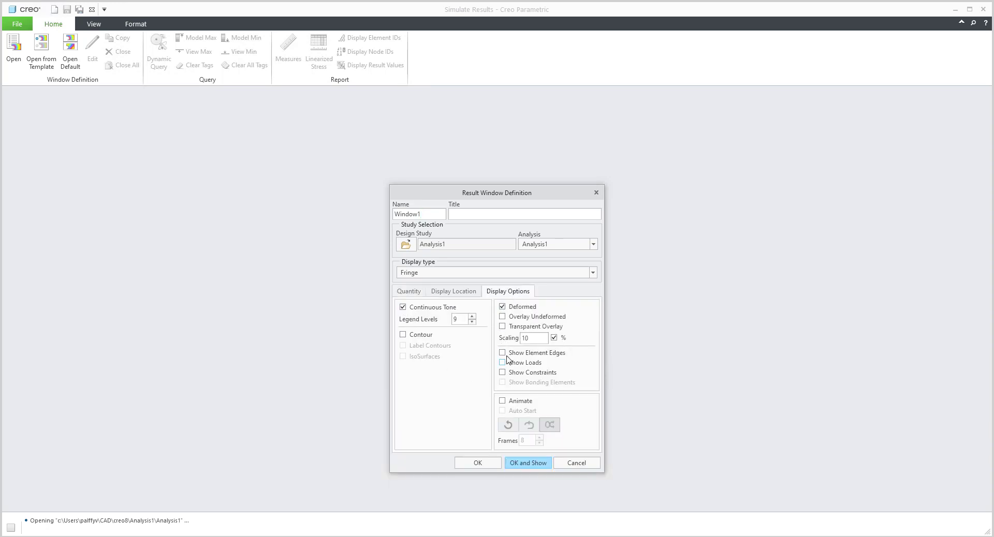
left_click(502, 306)
left_click_drag(508, 194, 724, 132)
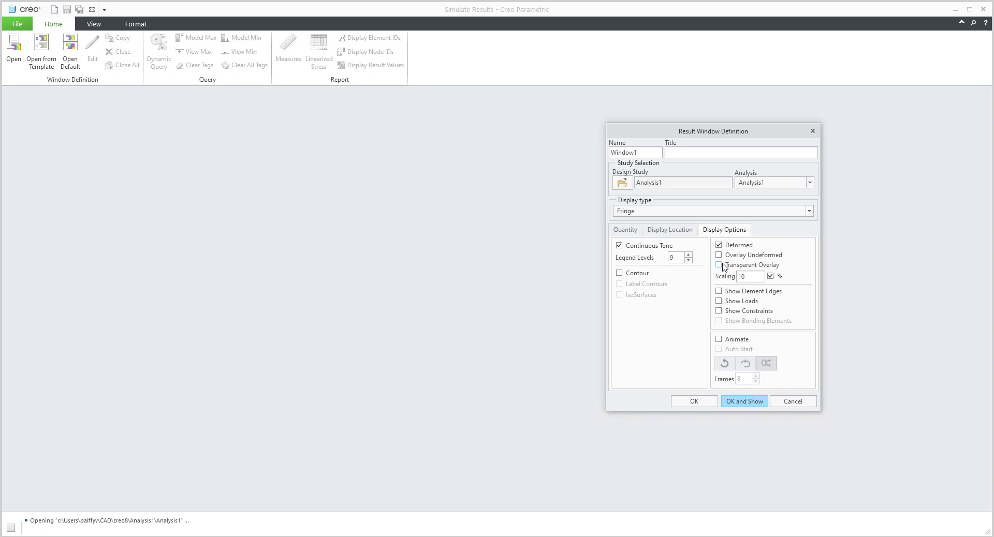
left_click(744, 402)
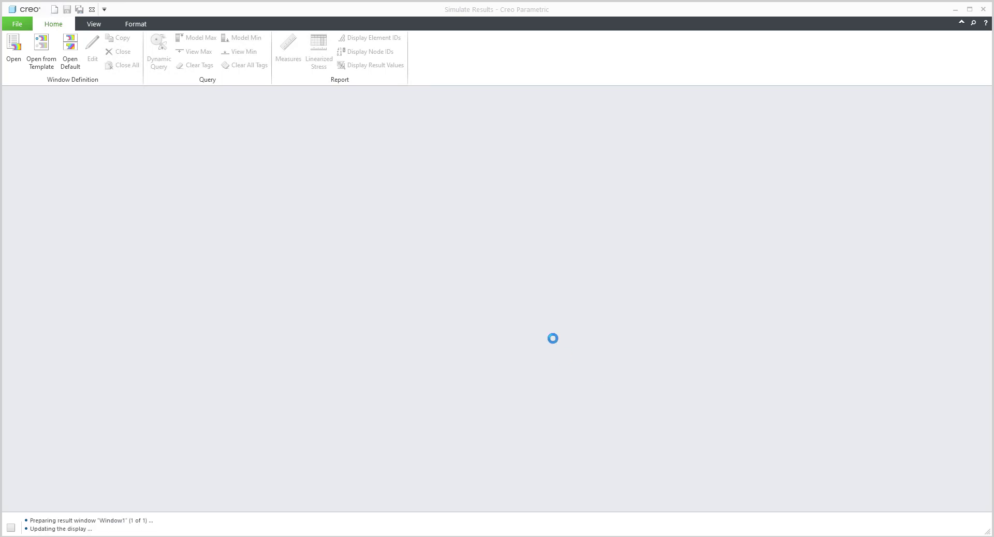
- Examine the stress distribution on the deformed tube and ribs from several angles, and close the results
middle_click_drag(521, 275, 802, 357)
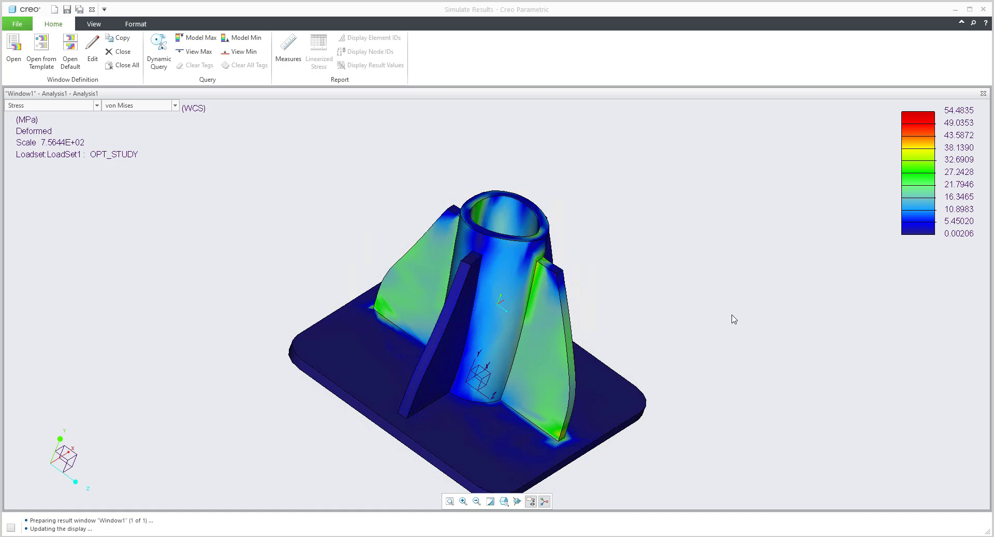
middle_click_drag(554, 270, 516, 291)
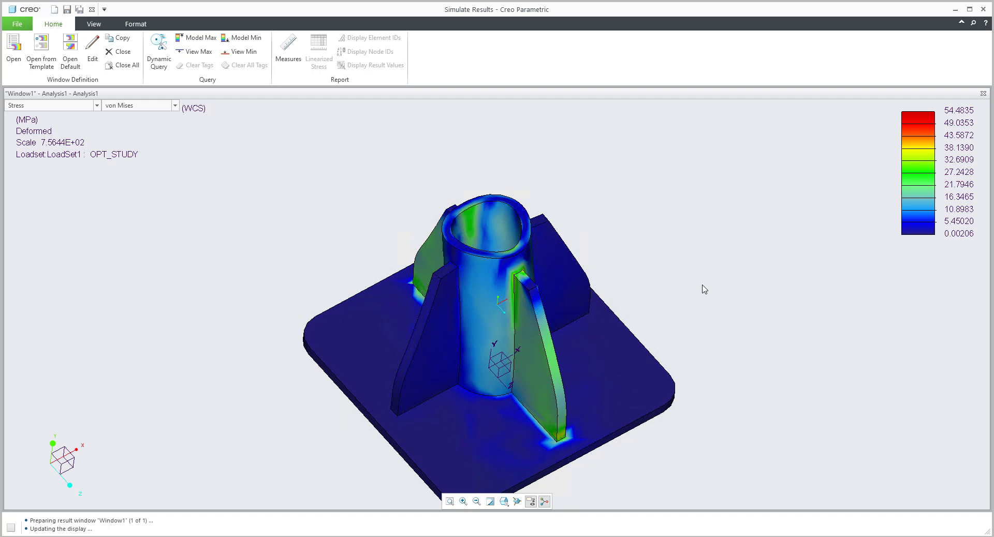
middle_click_drag(670, 273, 519, 275)
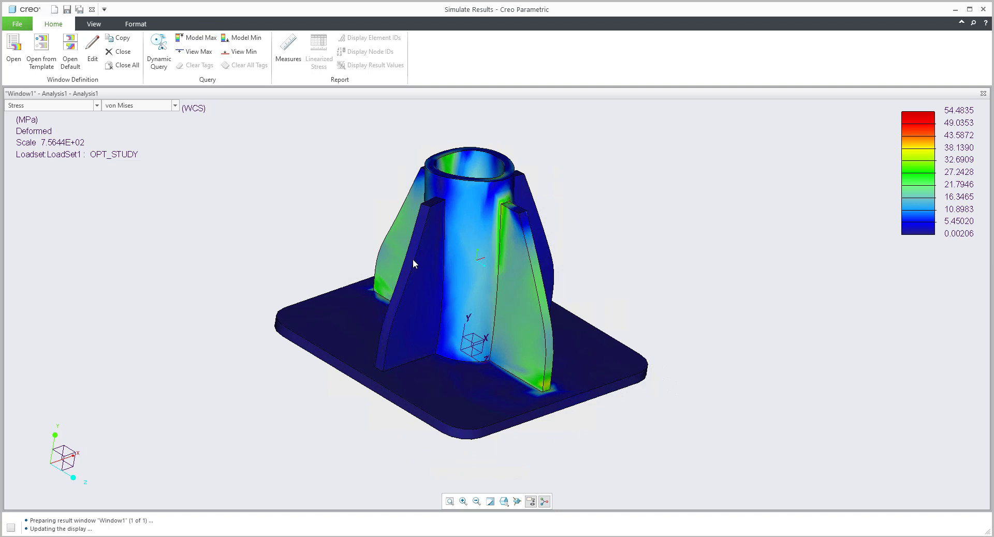
middle_click_drag(466, 278, 497, 296)
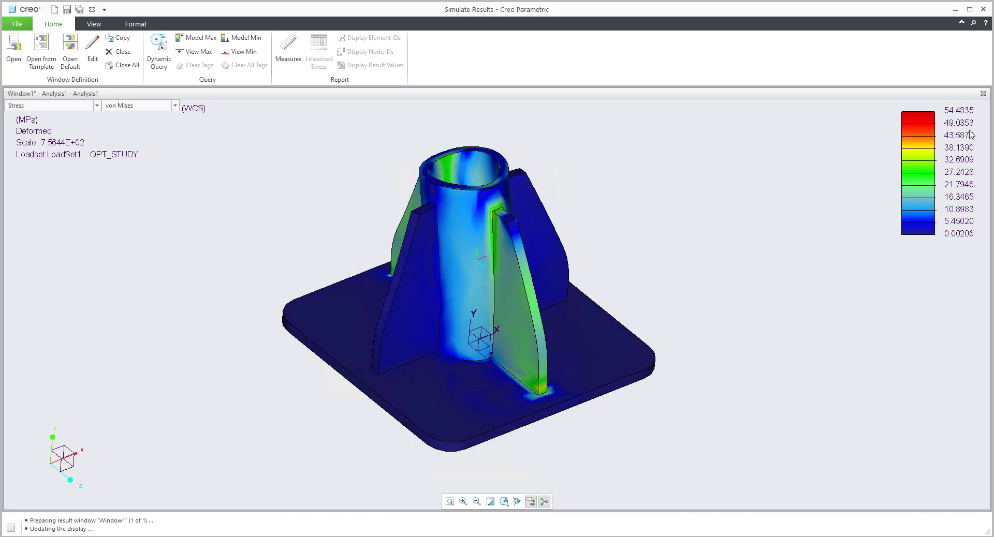
left_click(983, 94)
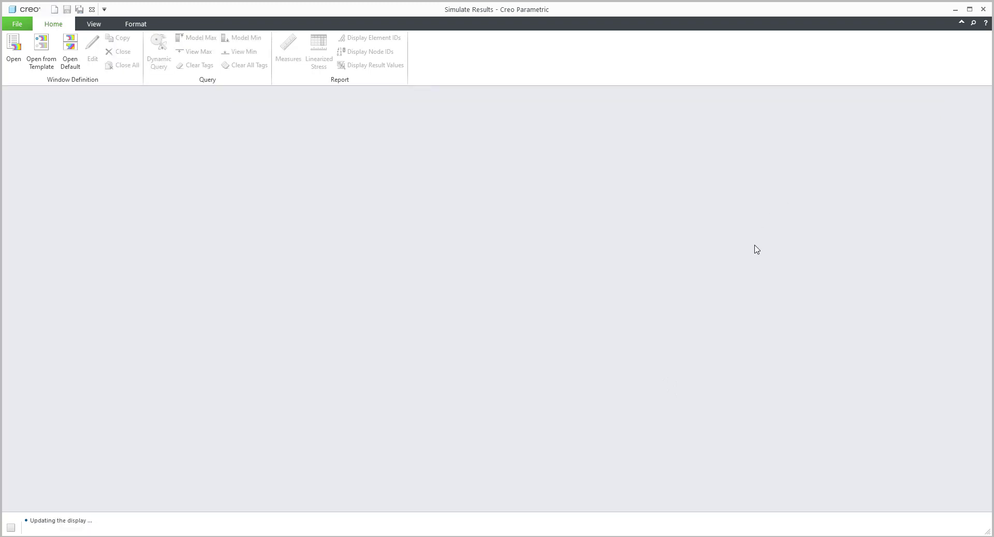
left_click(983, 9)
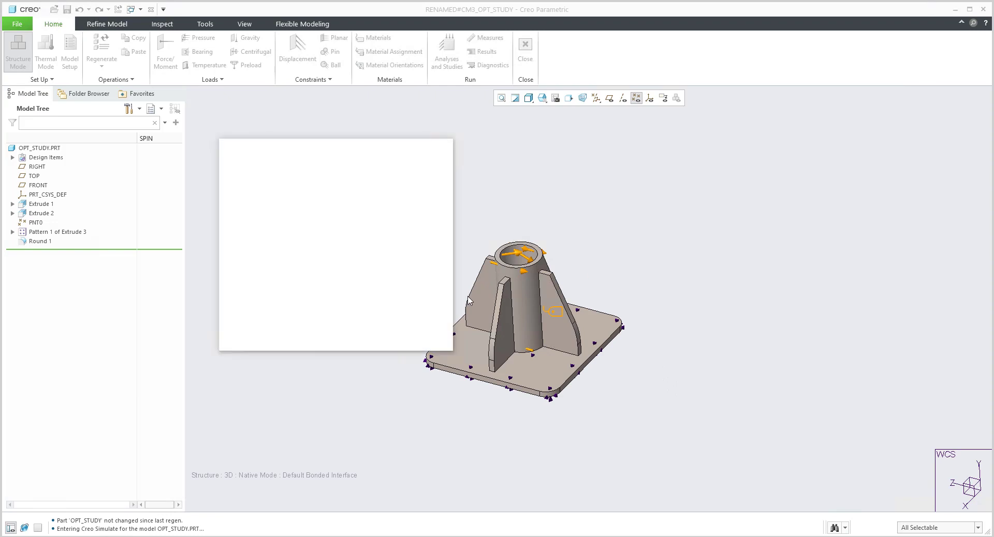
- Create an optimization study named opt_study with the goal of minimizing total_mass
left_click_drag(287, 150, 279, 116)
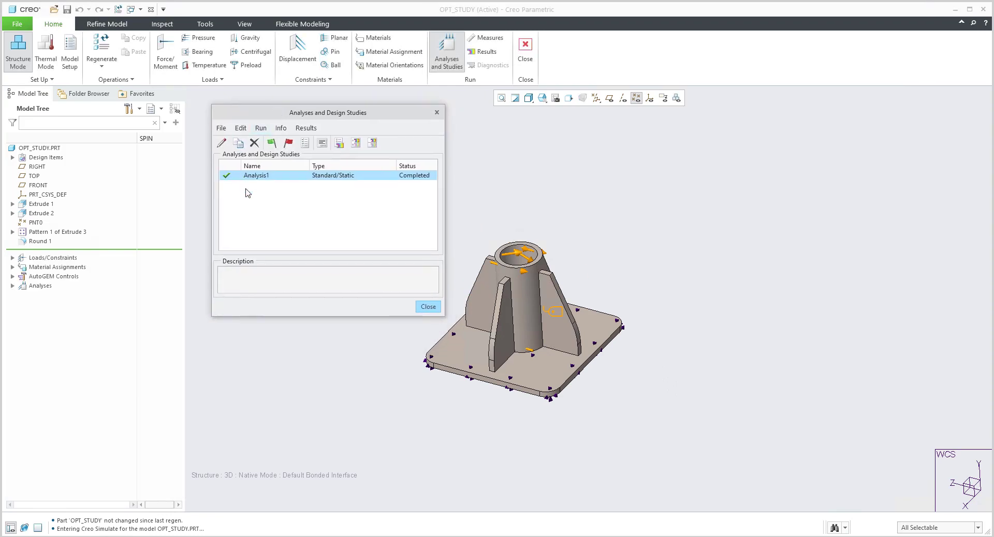
left_click(221, 128)
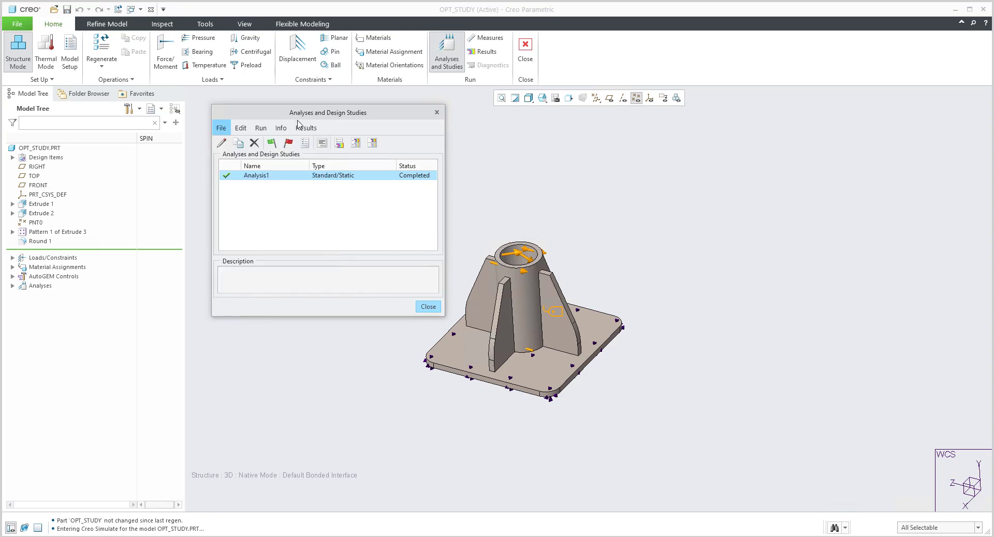
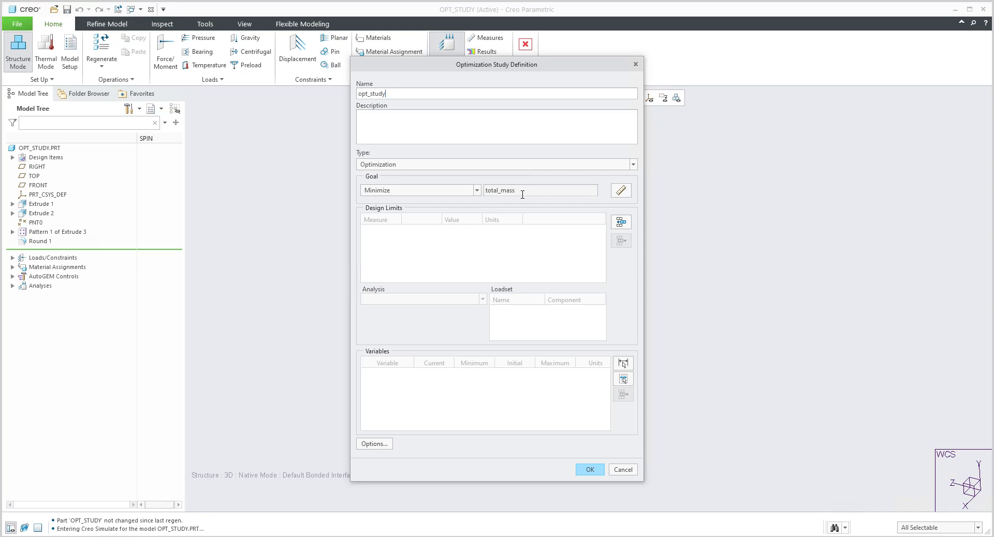
- Add a design limit to the optimization study that keeps max_stress_vm below 75 N/mm^2
left_click(622, 224)
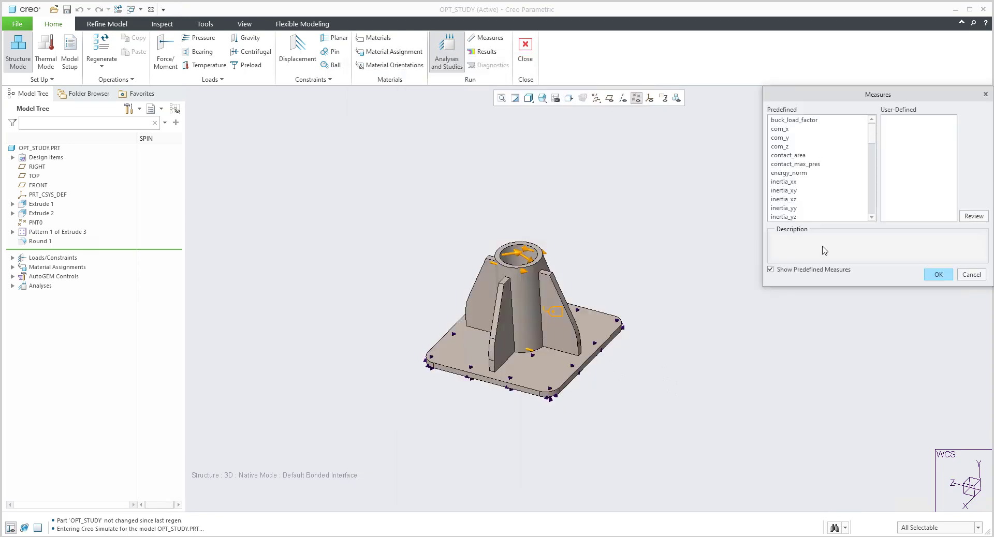
scroll(834, 192, "down", 3)
scroll(835, 193, "down", 2)
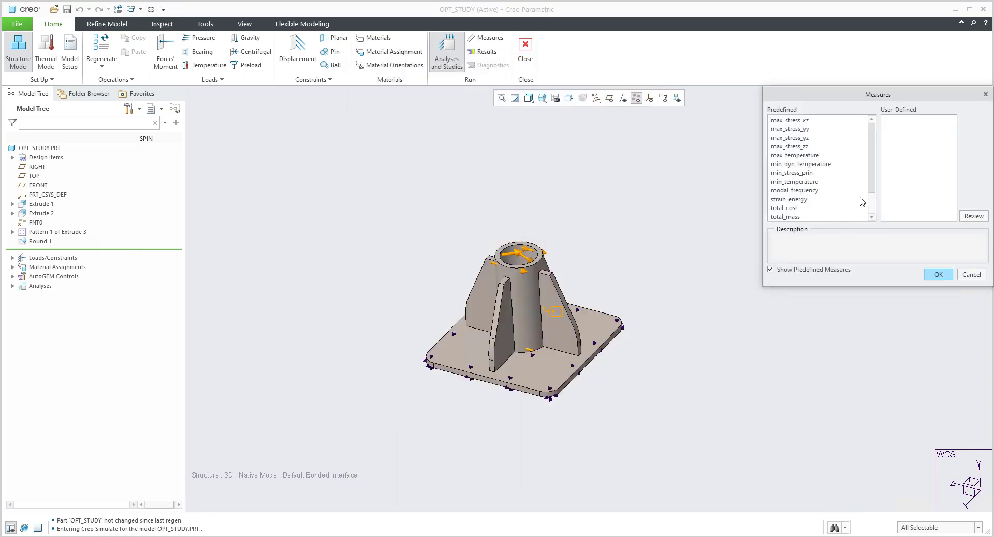
left_click_drag(873, 203, 873, 191)
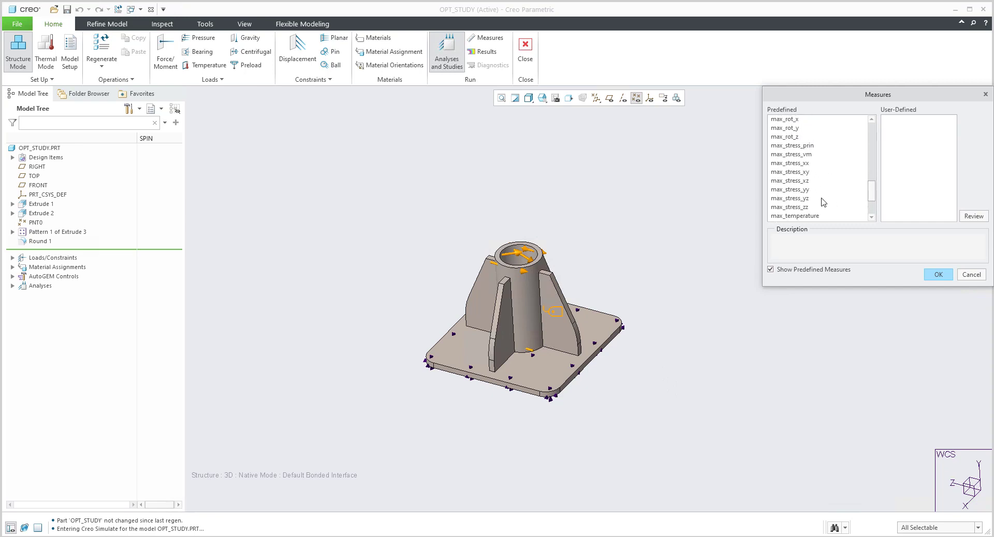
left_click(796, 155)
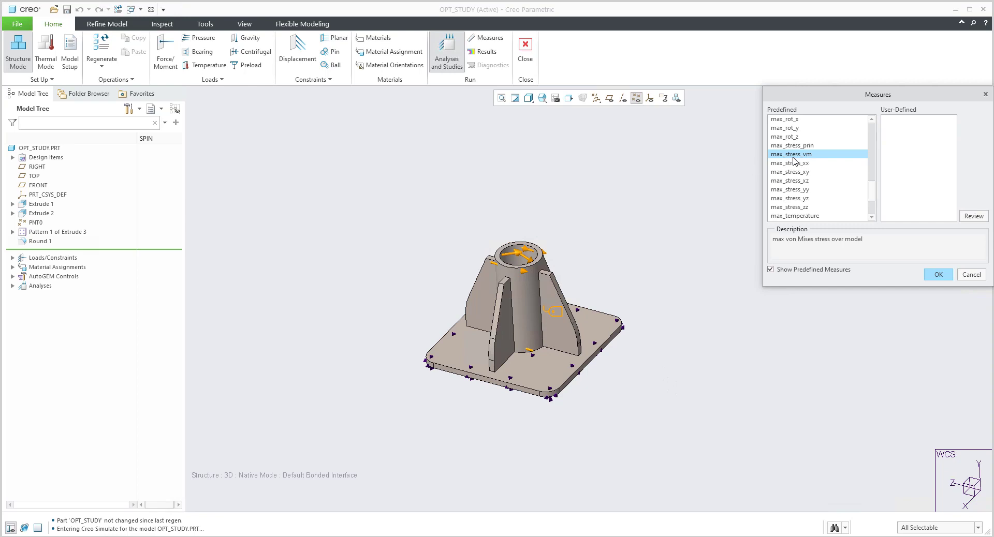
left_click(937, 275)
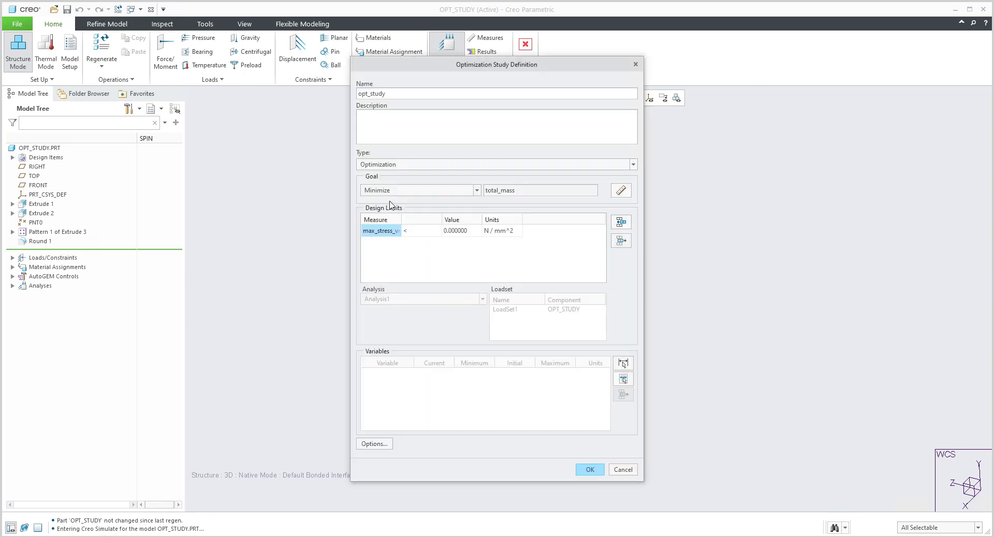
left_click(459, 232)
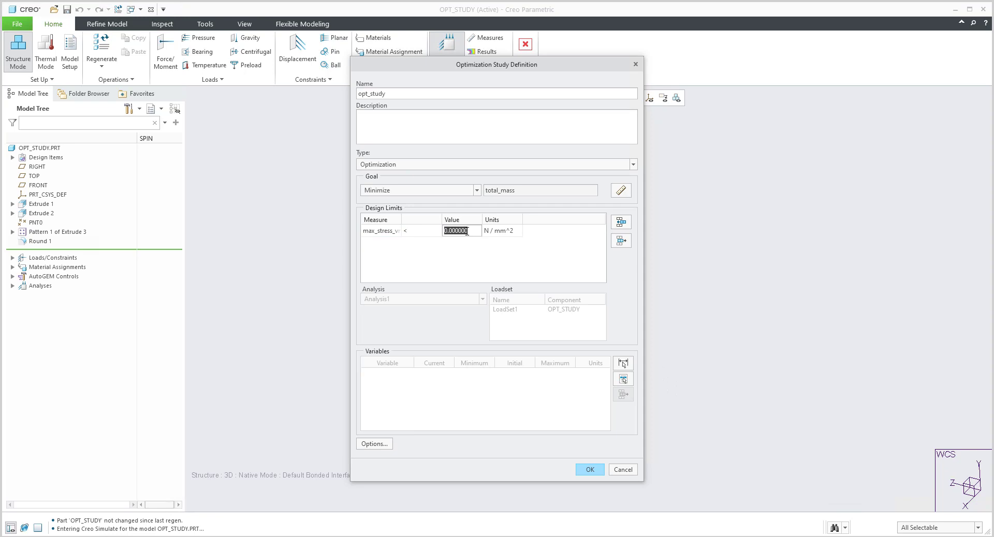
type("75")
- Add the 12 mm rib thickness dimension as a design variable of the optimization study
left_click_drag(546, 67, 852, 33)
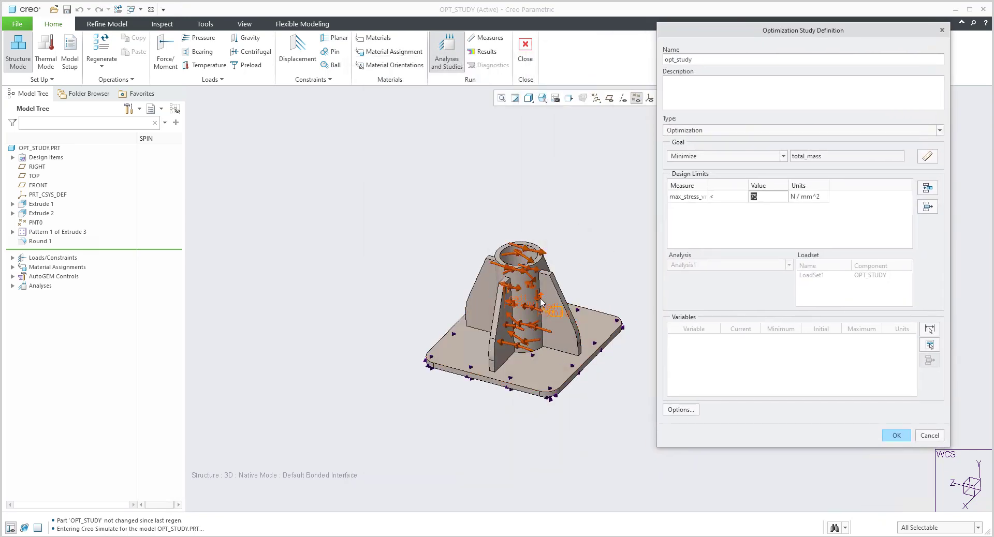
left_click(930, 332)
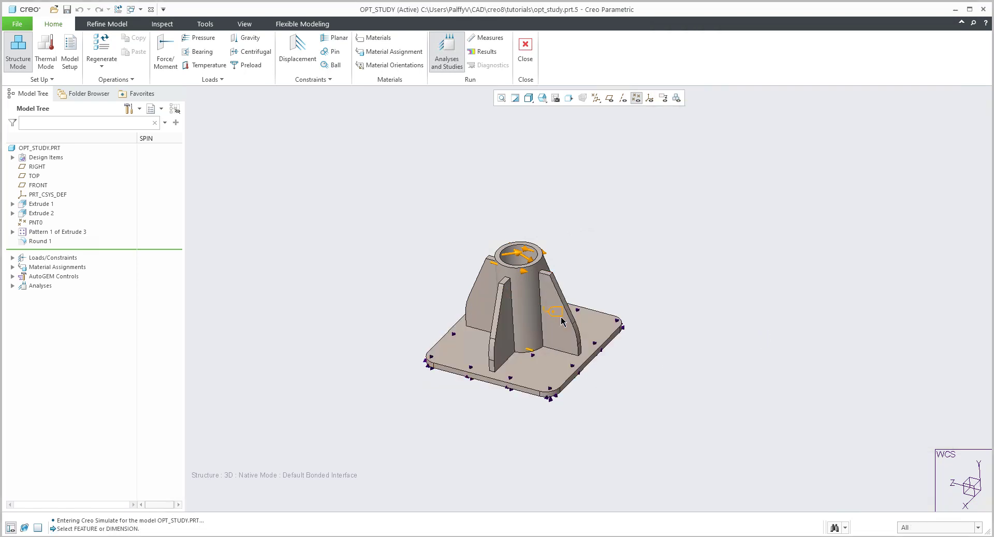
left_click(566, 341)
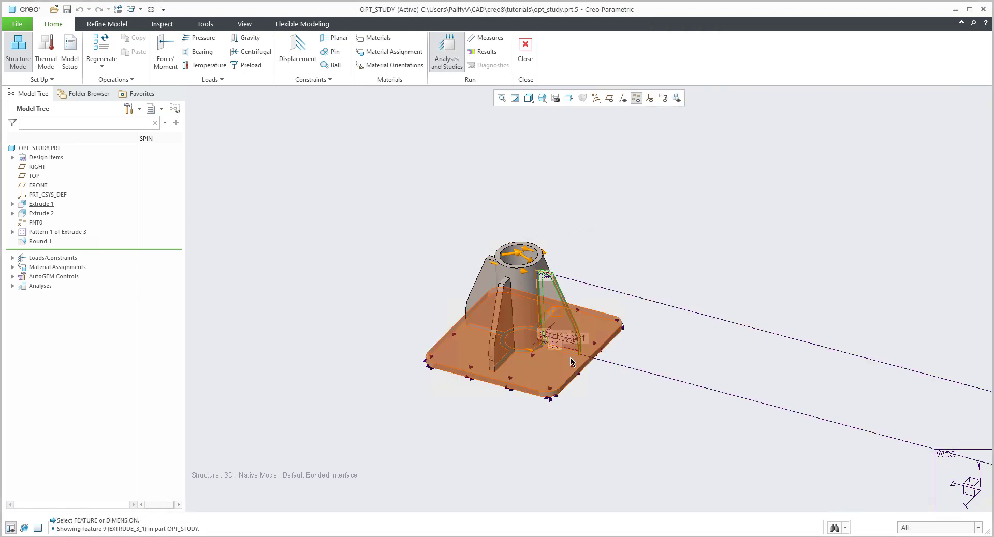
scroll(577, 350, "down", 5)
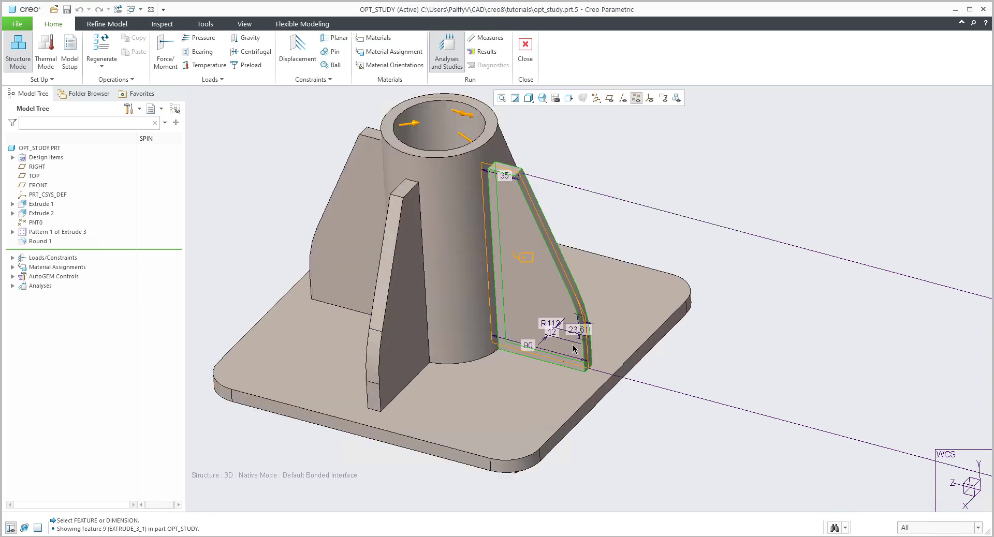
left_click(557, 335)
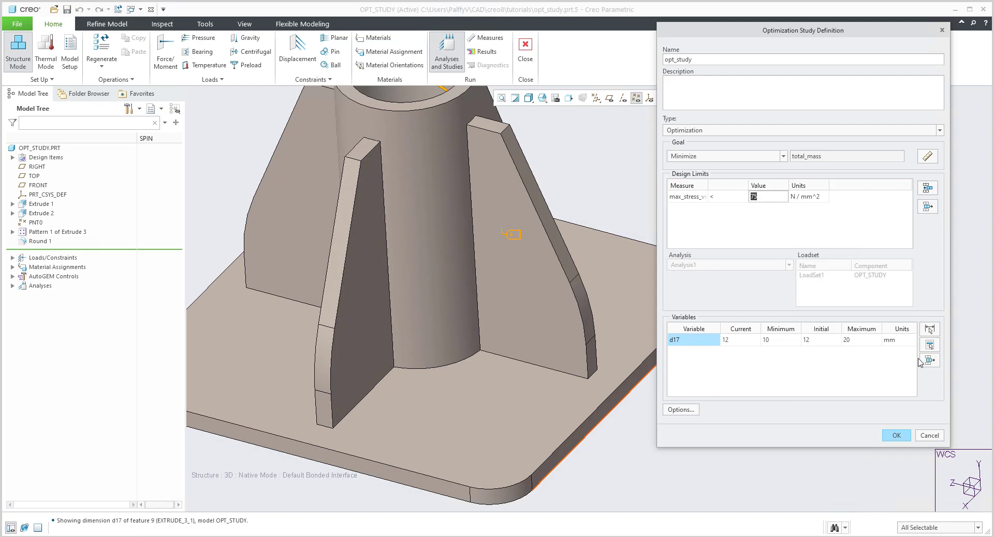
- Add the tube's 10 mm wall thickness dimension as a second design variable
left_click(930, 330)
scroll(589, 352, "down", 2)
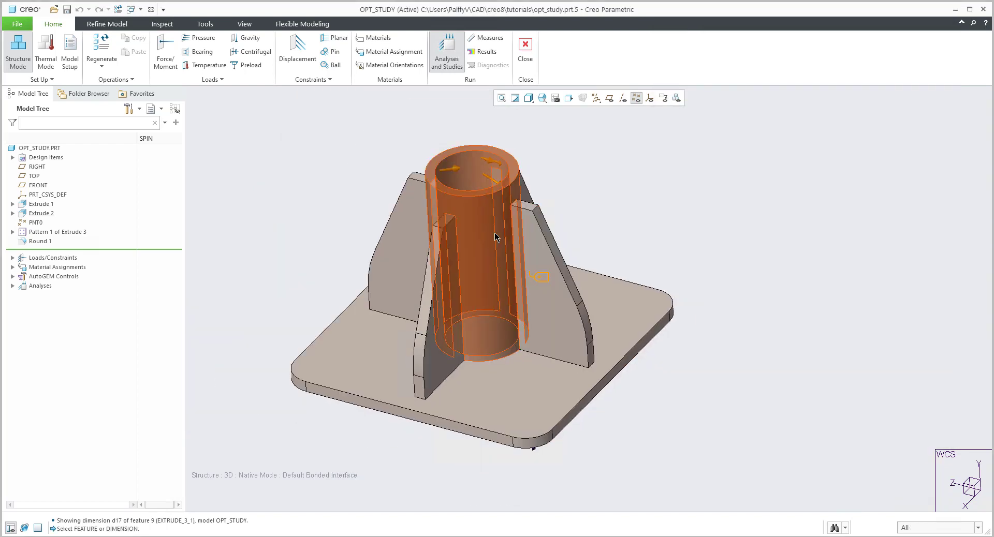
left_click(492, 223)
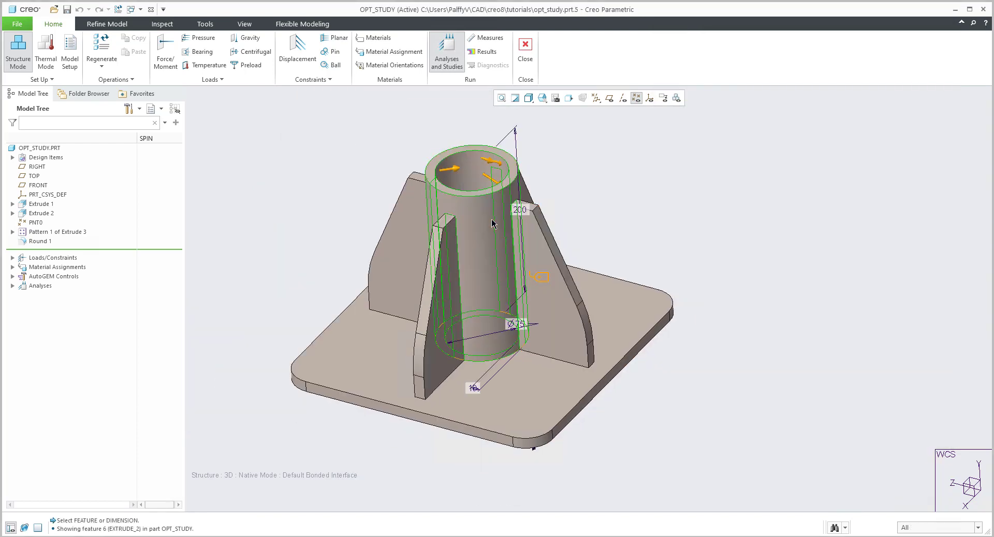
left_click(473, 389)
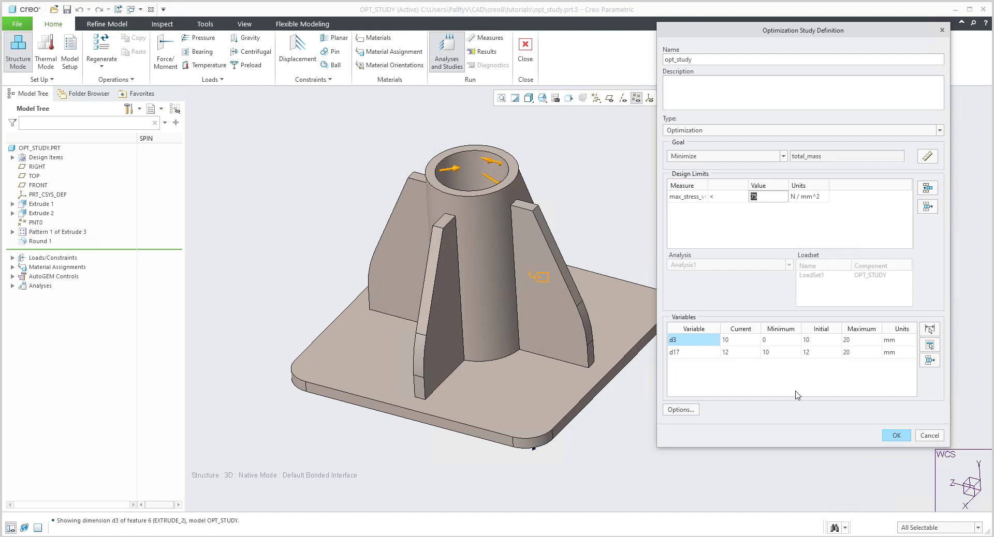
- Set the minimum of both variables, d3 and d17, to 4 mm
left_click(777, 341)
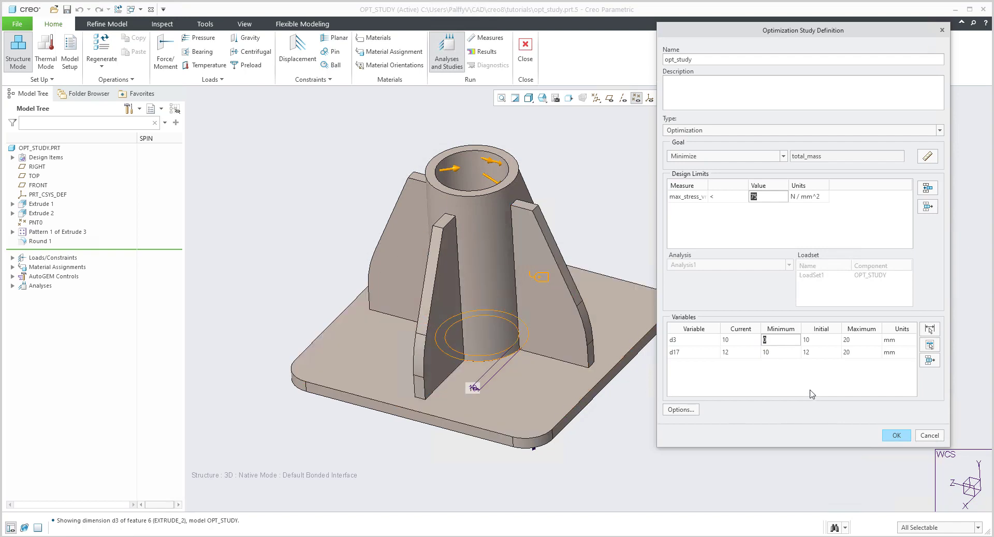
type("4")
left_click(776, 352)
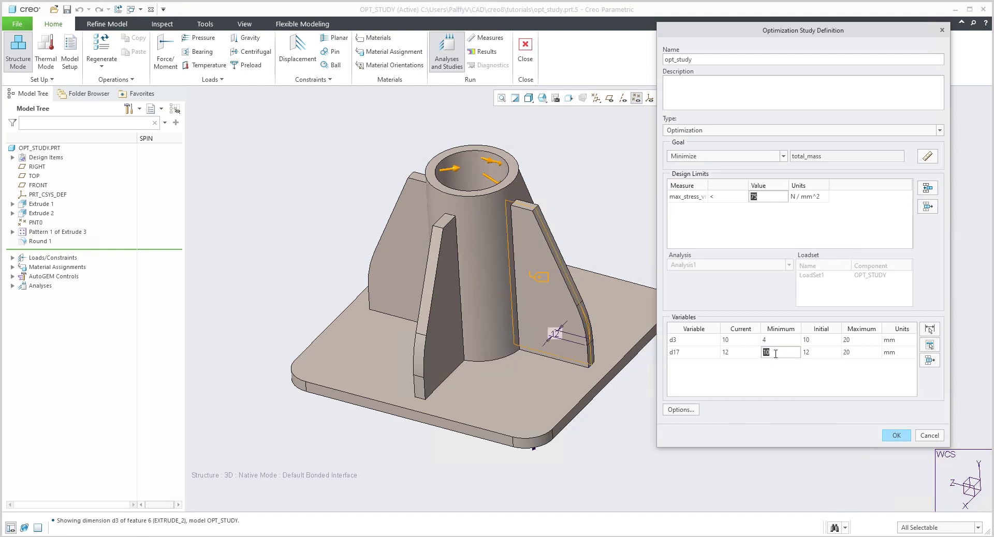
type("4")
- Set the maximum of both variables, d3 and d17, to 12 mm
left_click(851, 341)
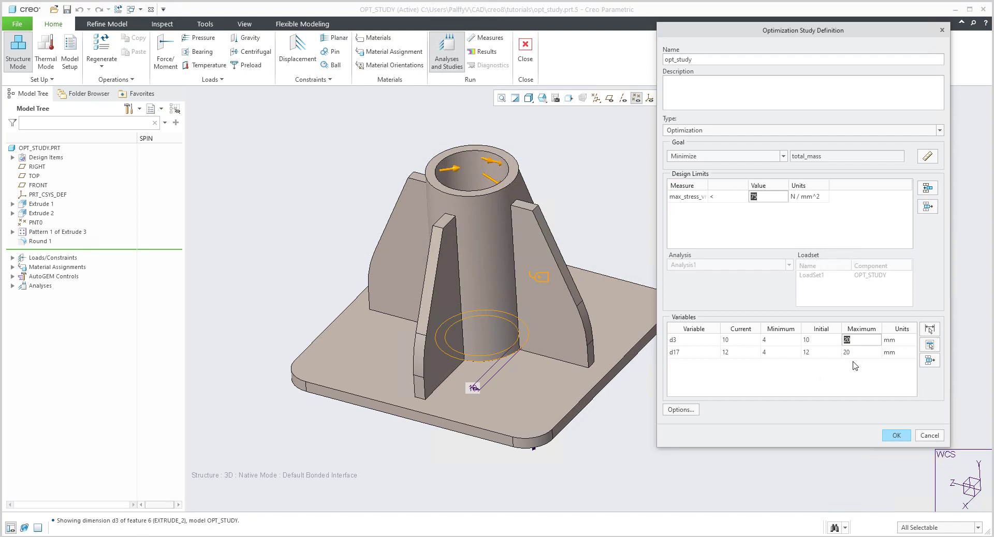
type("10")
key("BackSpace")
type("2")
key("Return")
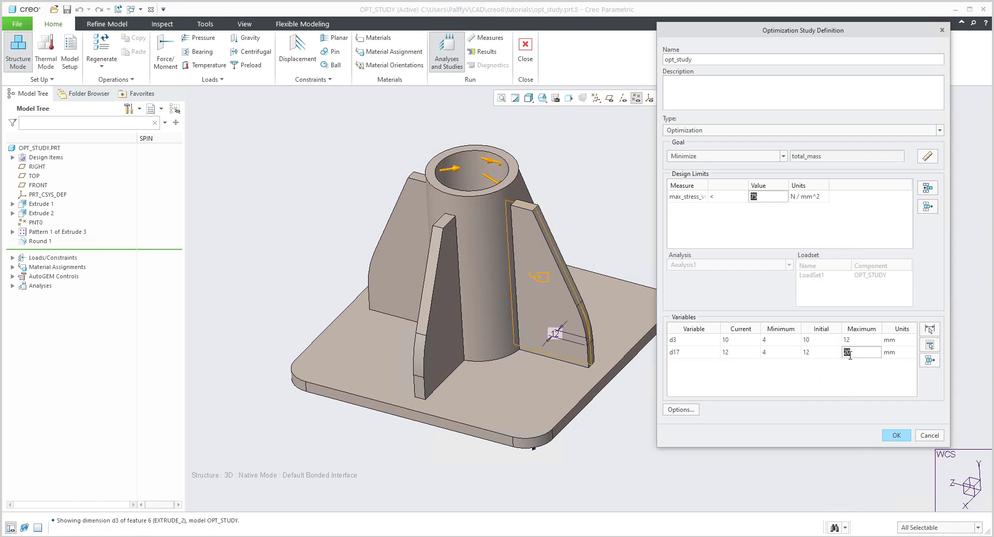
type("12")
key("Return")
- Set the study's optimization convergence to 5 % and save the optimization study definition
left_click(680, 410)
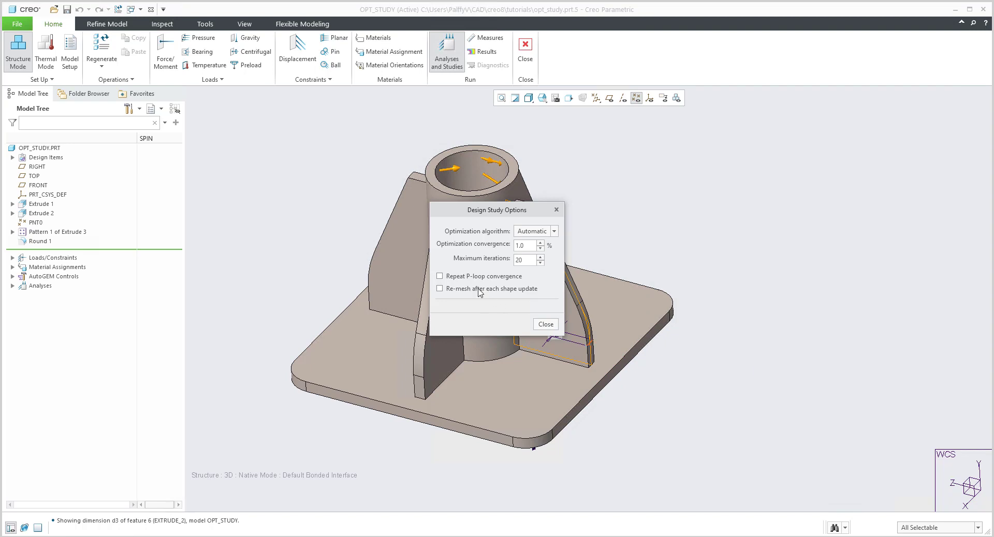
left_click_drag(505, 216, 784, 214)
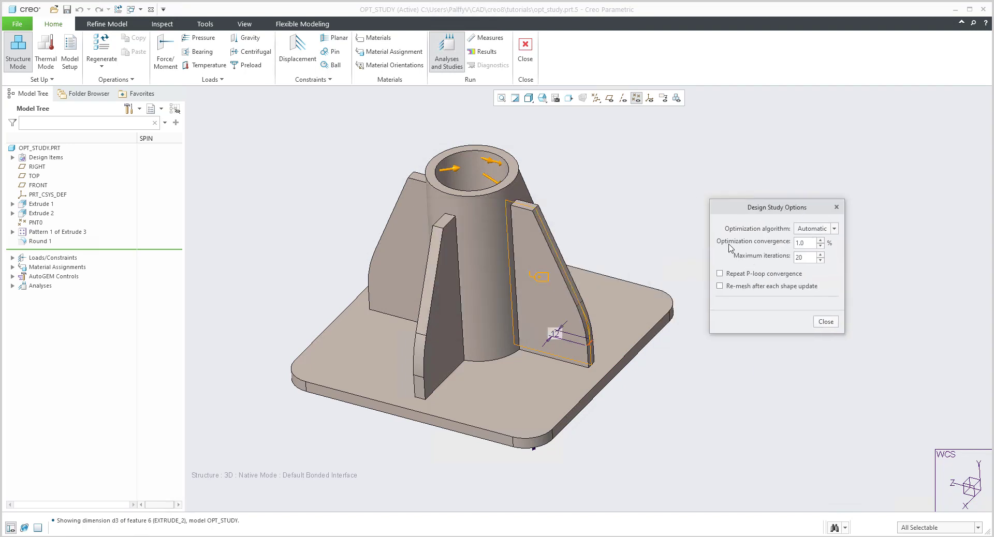
left_click(820, 240)
left_click(820, 240)
left_click(826, 322)
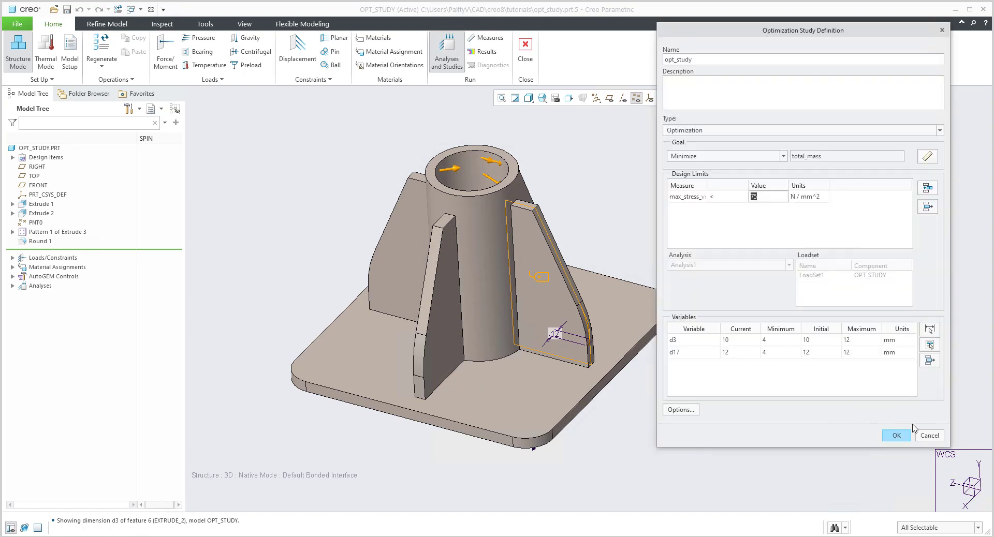
left_click(898, 437)
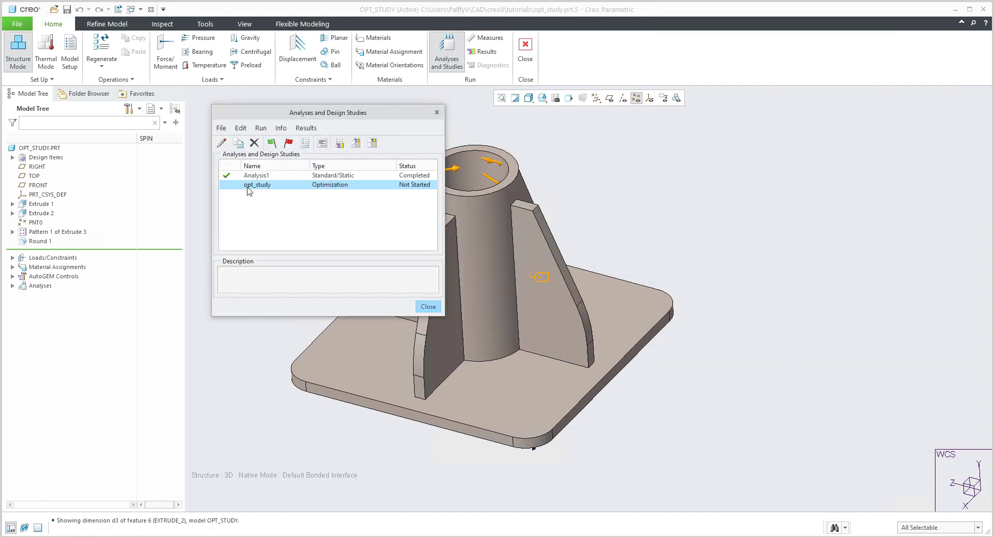
- Run opt_study with interactive diagnostics and follow its progress in the run status summary
left_click(272, 144)
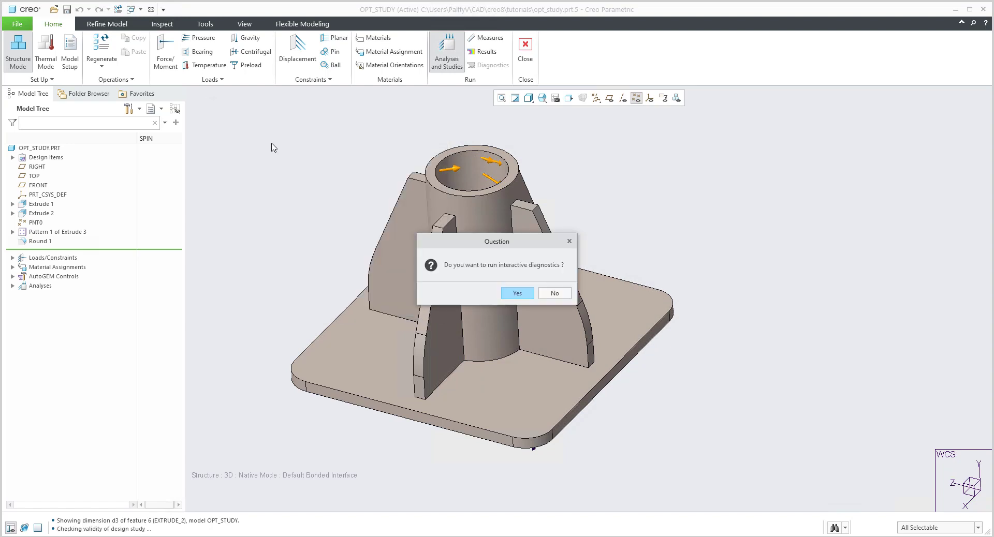
left_click(518, 293)
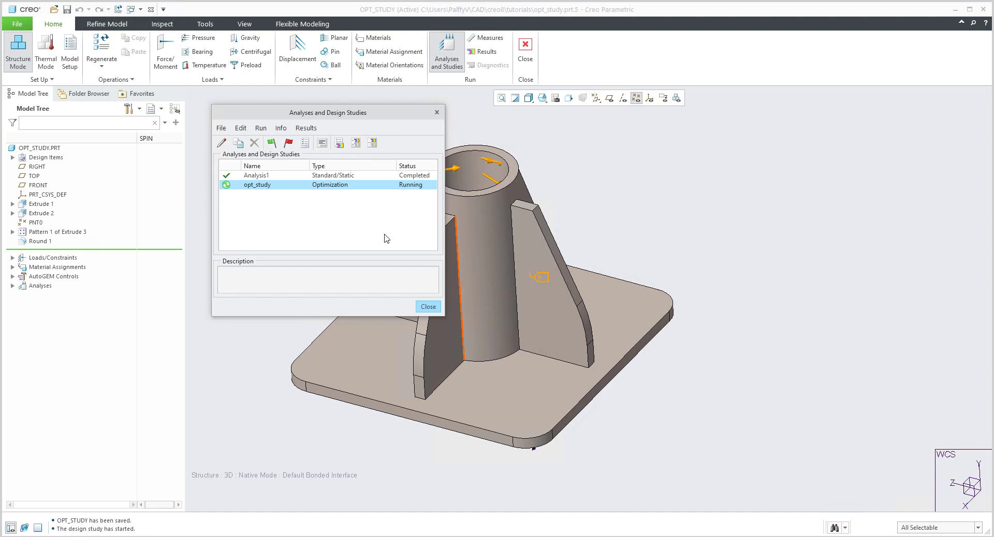
left_click(322, 146)
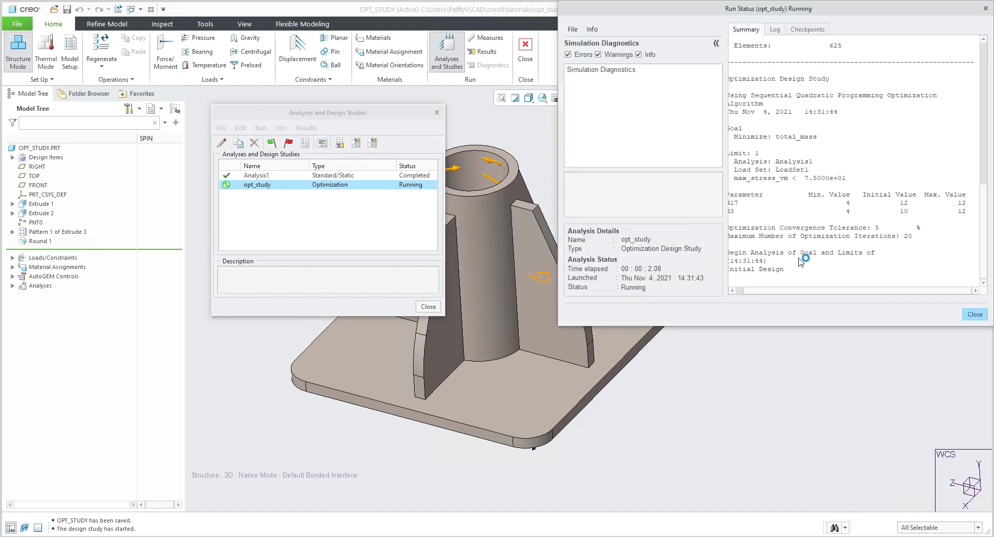
left_click_drag(759, 291, 723, 293)
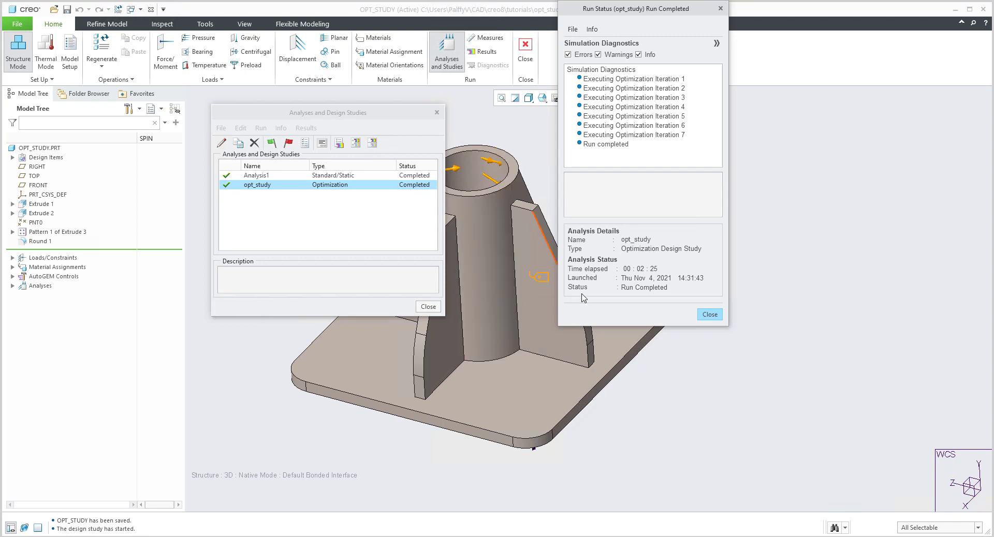
- Show the opt_study results as a von Mises stress fringe plot with continuous tone, 14 legend levels, deformed shape and transparent overlay
left_click(340, 144)
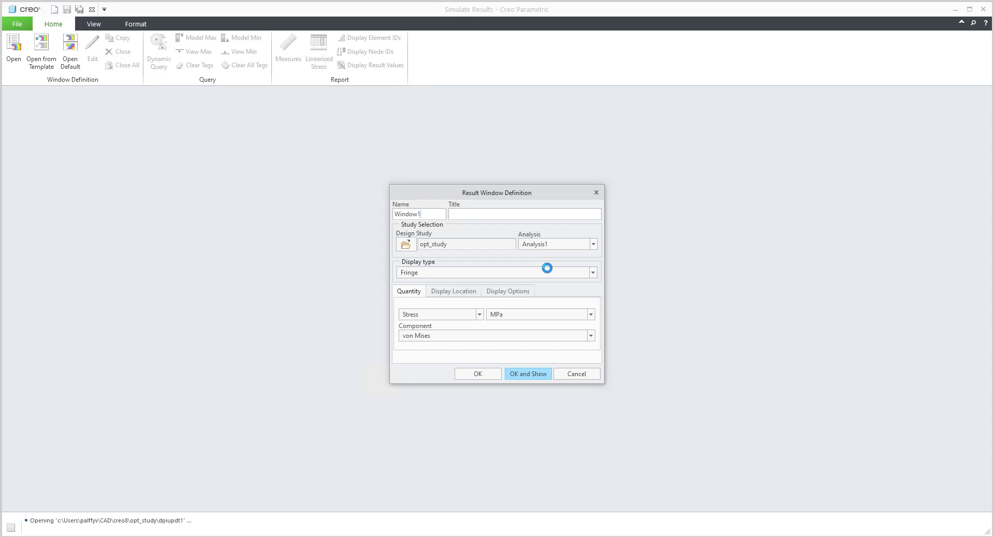
left_click(507, 291)
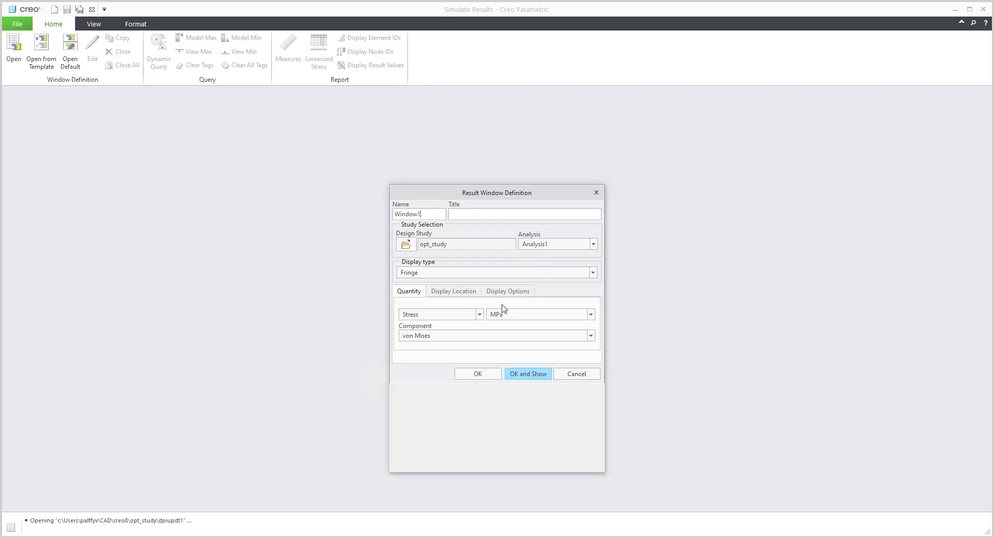
left_click(412, 308)
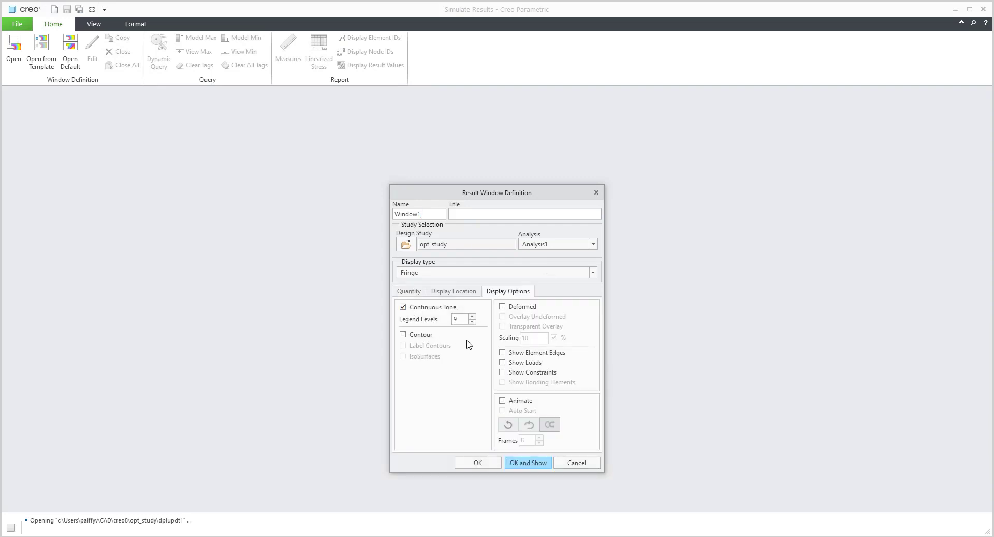
left_click(472, 316)
left_click(471, 317)
left_click(502, 306)
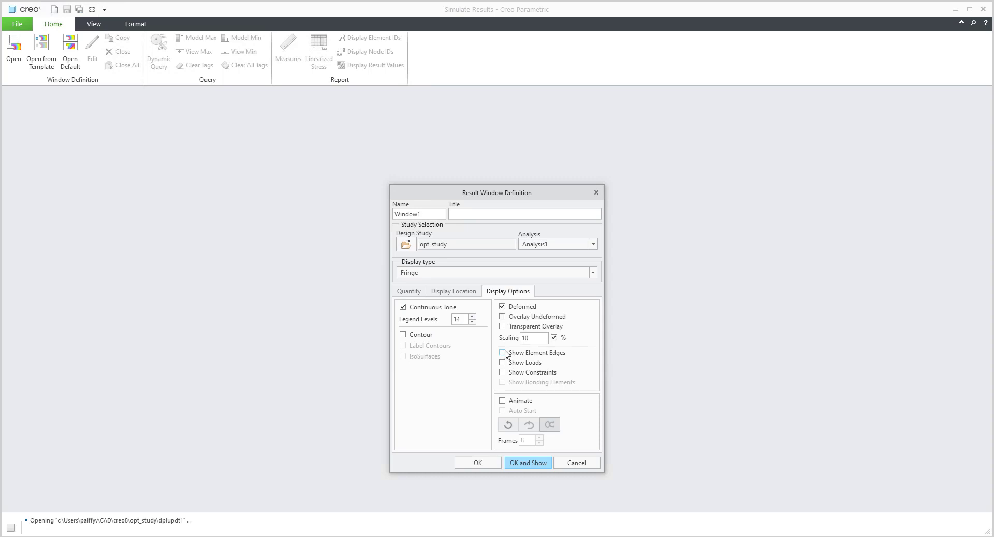
left_click(502, 326)
left_click(532, 463)
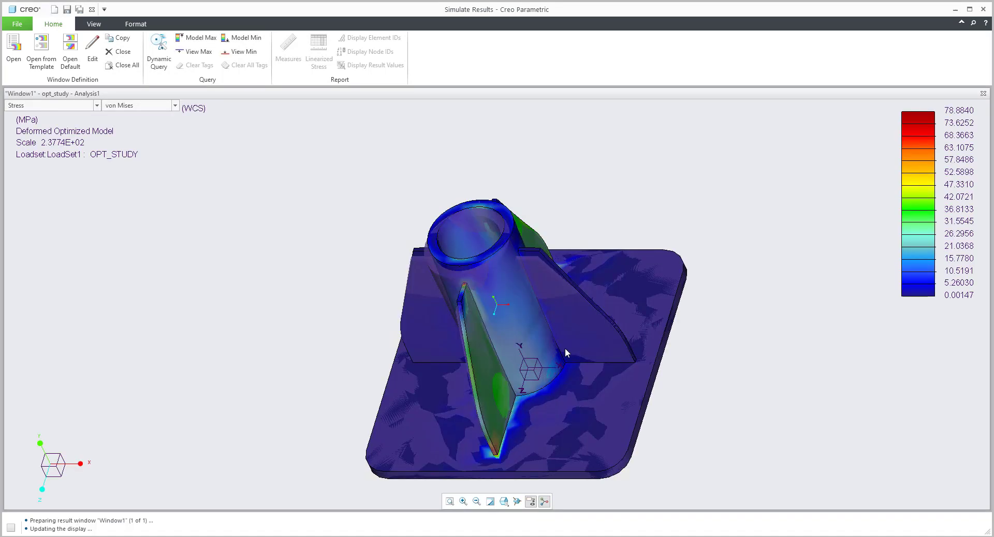
- Examine the optimized model's deformation against the undeformed overlay, and tag the location of the maximum von Mises stress
middle_click_drag(543, 294, 467, 262)
scroll(436, 237, "up", 5)
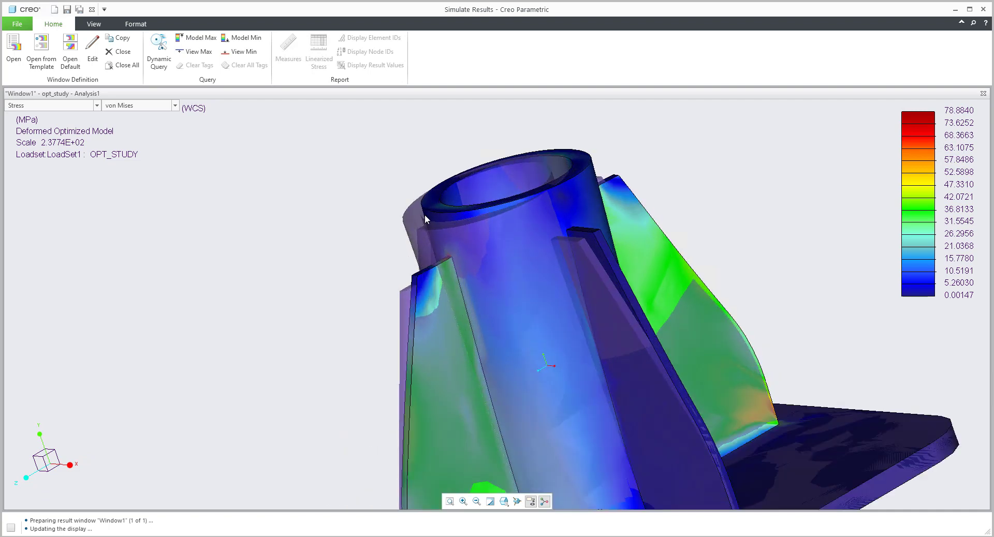
key("ctrl+d")
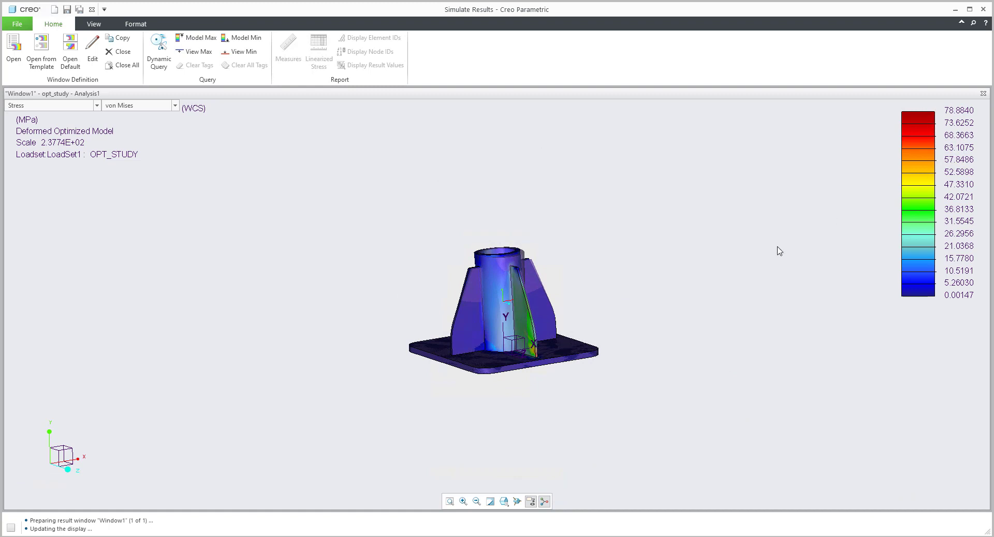
middle_click_drag(587, 343, 549, 337)
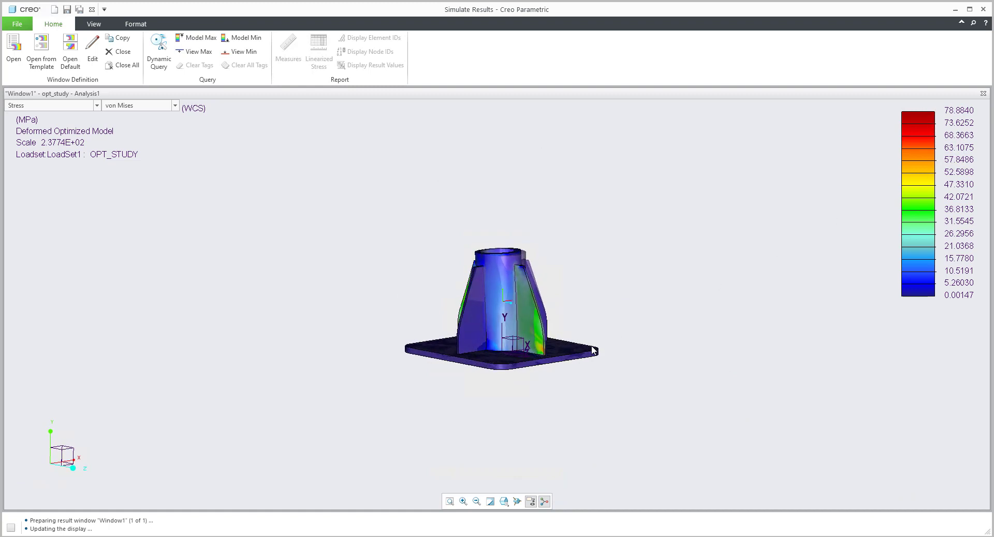
left_click(197, 37)
scroll(506, 306, "up", 6)
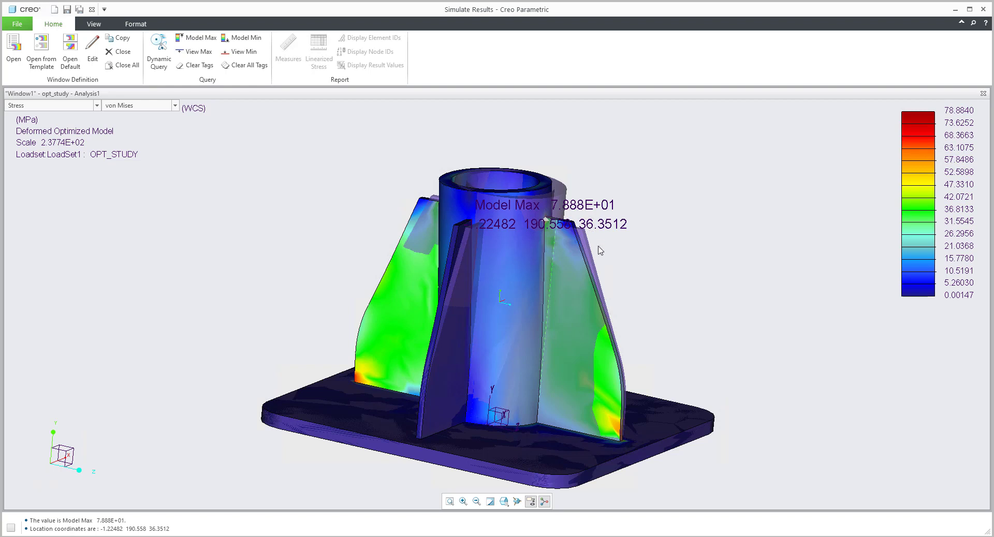
middle_click_drag(607, 265, 598, 290)
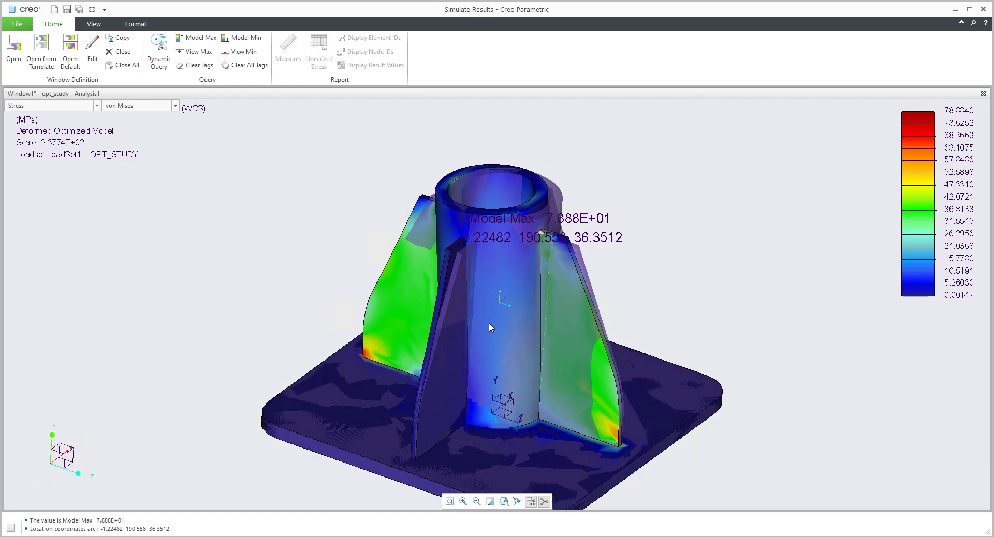
- Turn off the transparent overlay in the result window and examine the stress concentration where the rib's upper end meets the tube
left_click(93, 49)
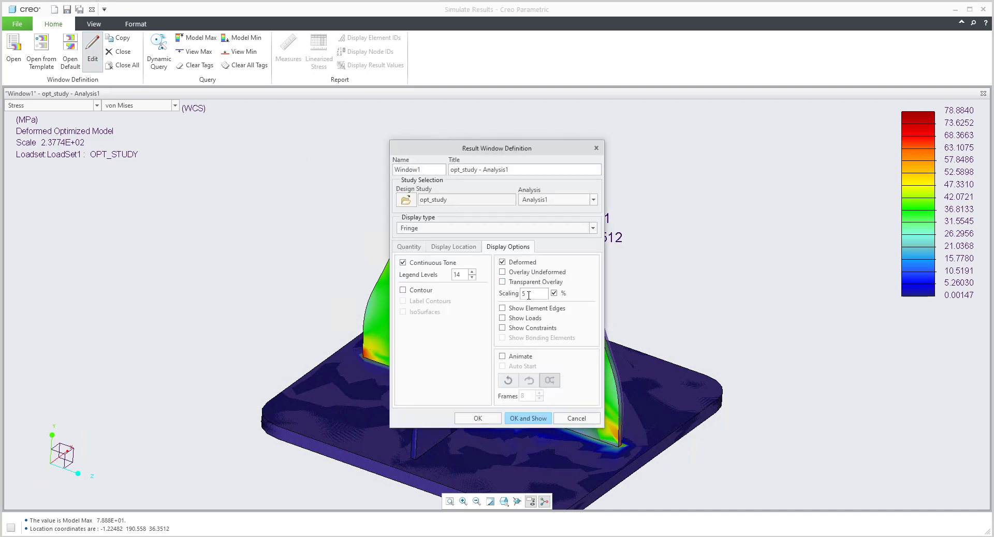
left_click(538, 419)
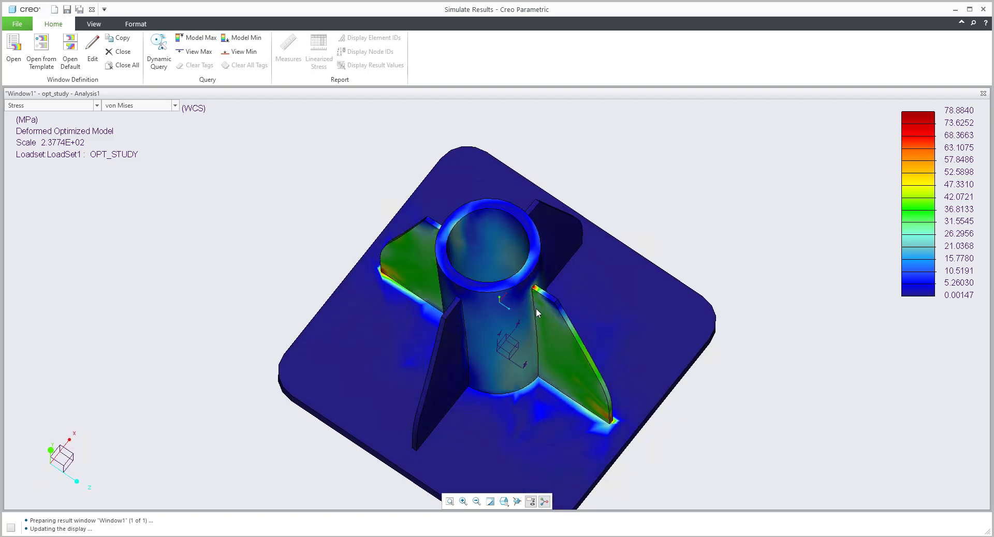
scroll(535, 308, "down", 4)
middle_click_drag(545, 317, 539, 266)
scroll(539, 266, "up", 3)
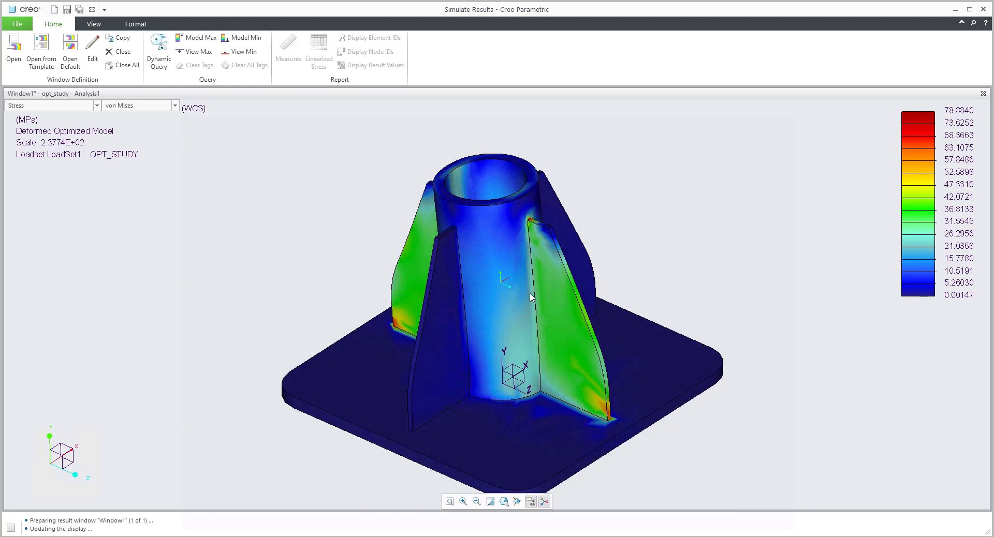
scroll(528, 220, "down", 5)
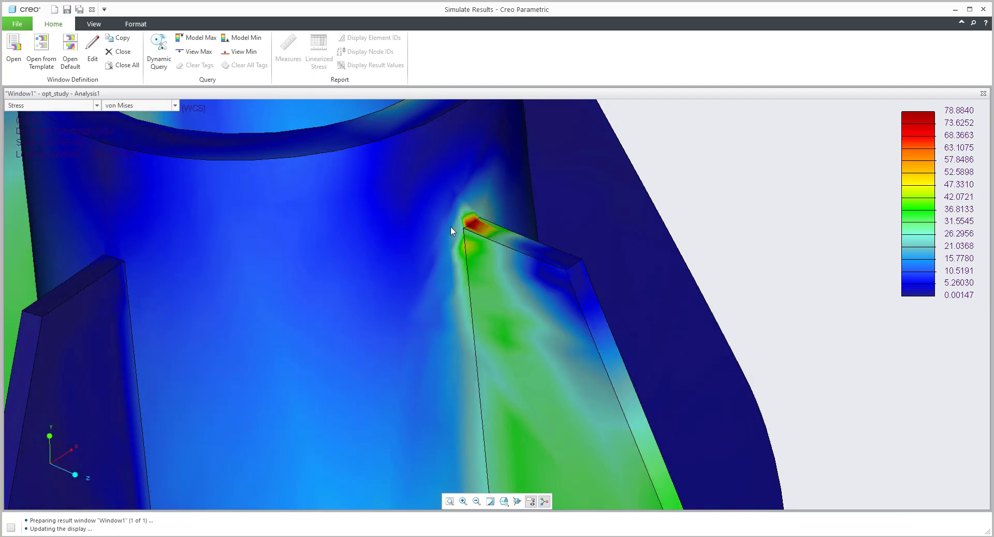
scroll(500, 261, "up", 5)
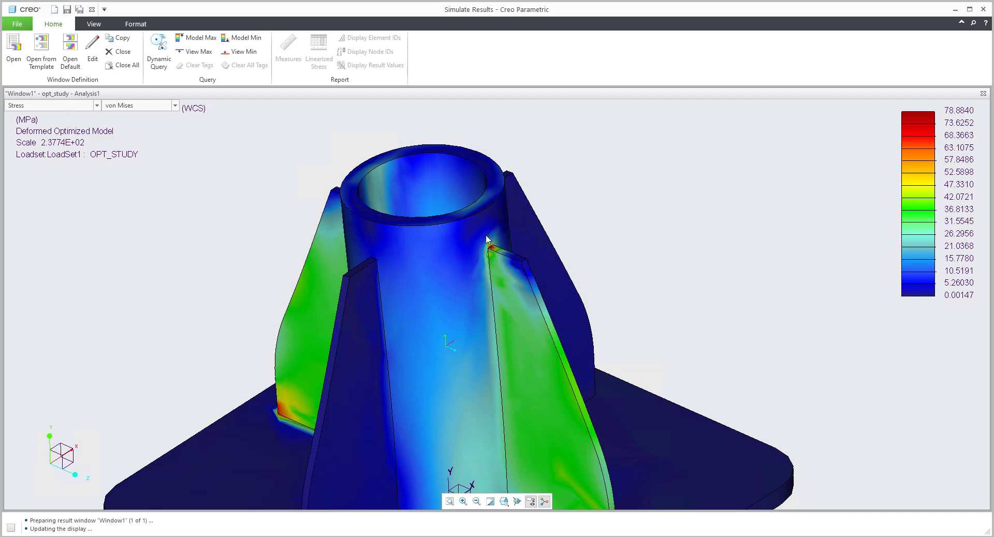
- Copy the stress result window as Window2, with the Graph display type and Measure as the vertical-axis quantity
scroll(521, 259, "up", 5)
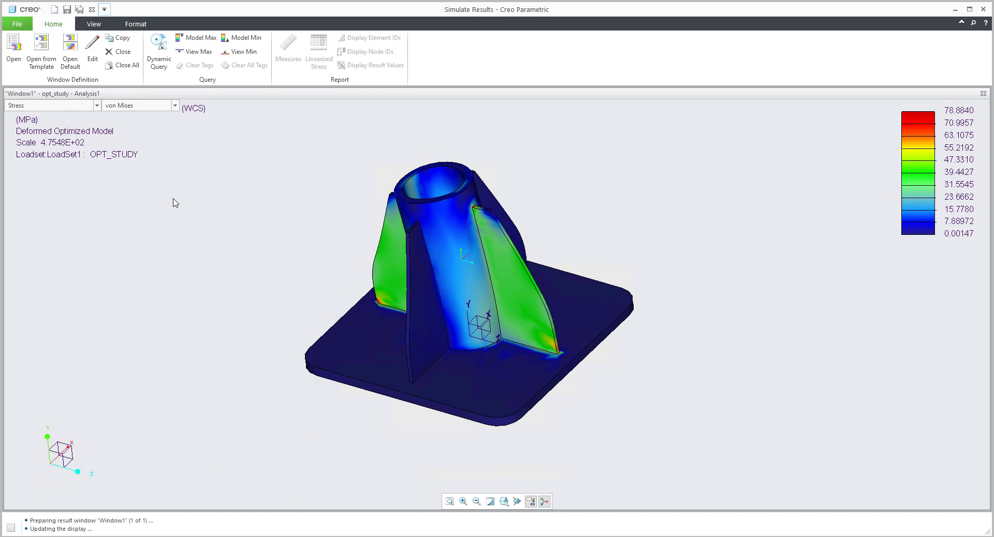
left_click(120, 39)
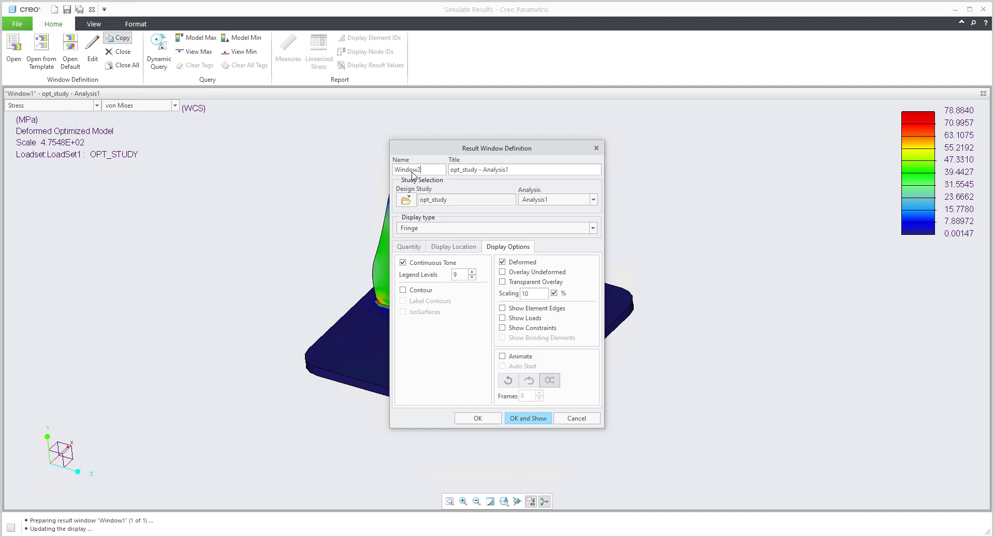
triple_click(505, 170)
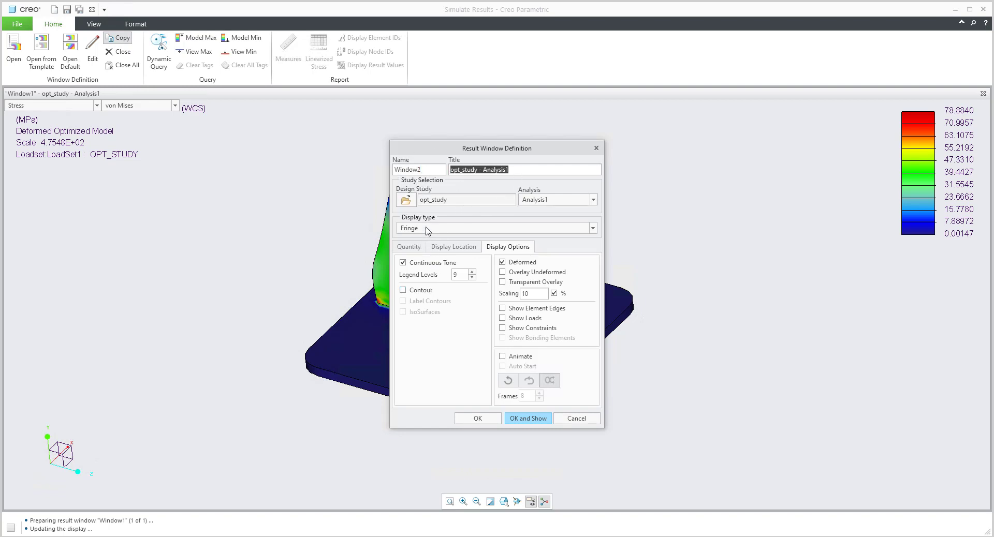
left_click(428, 229)
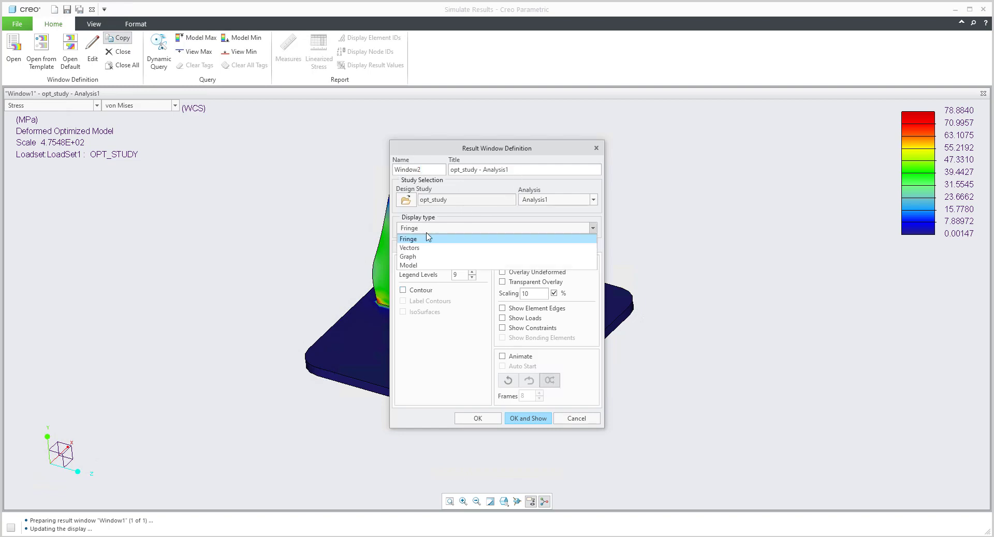
left_click(409, 256)
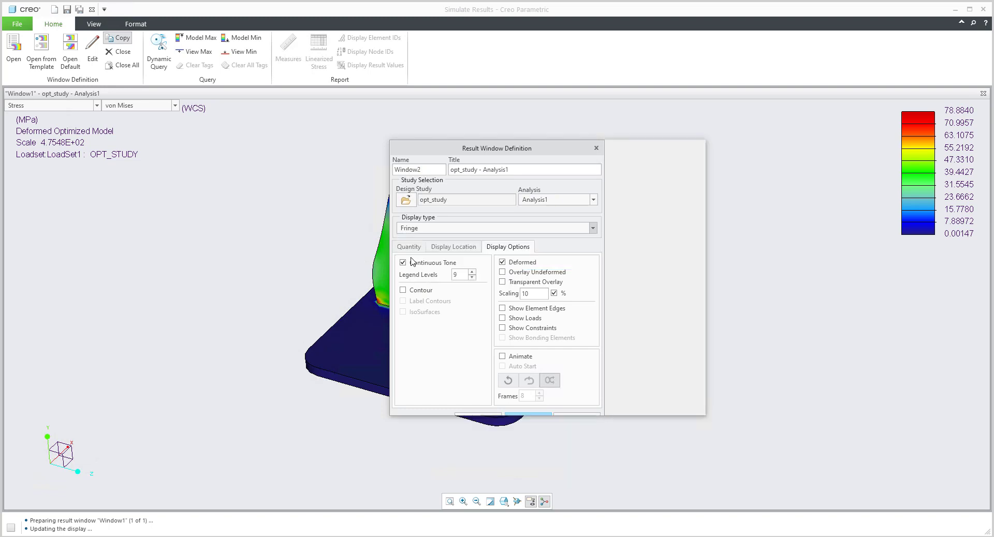
left_click(438, 230)
left_click(425, 257)
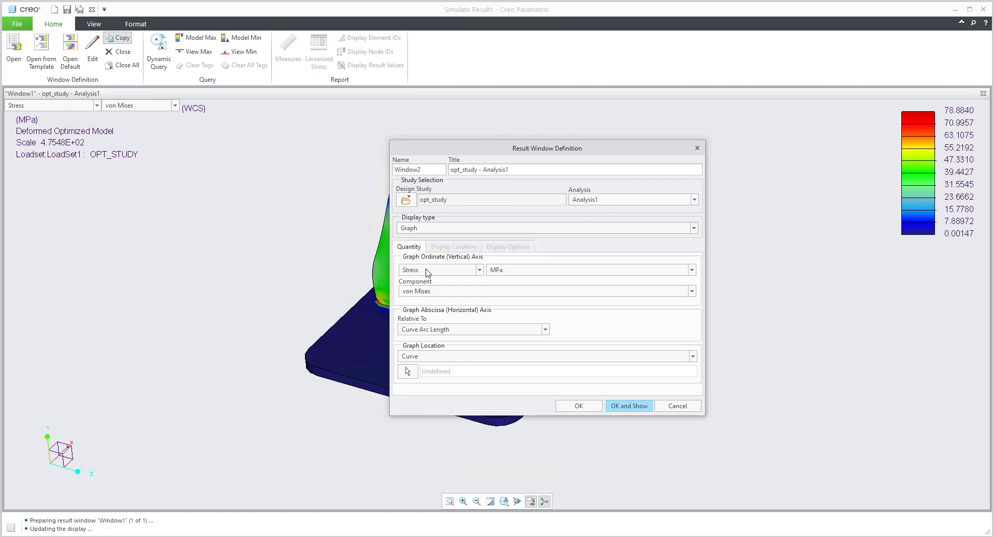
left_click(427, 271)
left_click(430, 317)
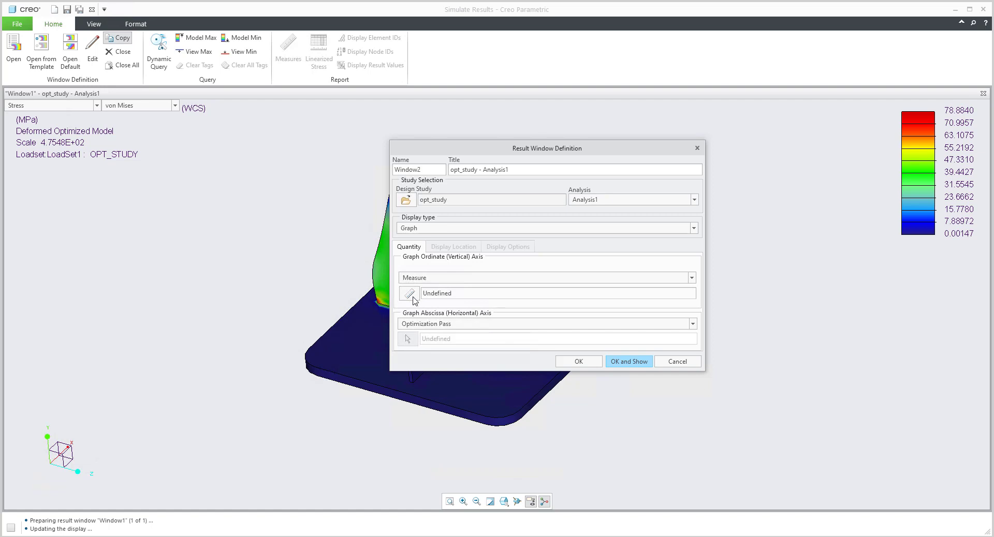
- Choose the predefined total_mass measure in tonne for the graph and show it against Optimization Pass beside the stress plot
left_click(409, 294)
scroll(829, 205, "down", 5)
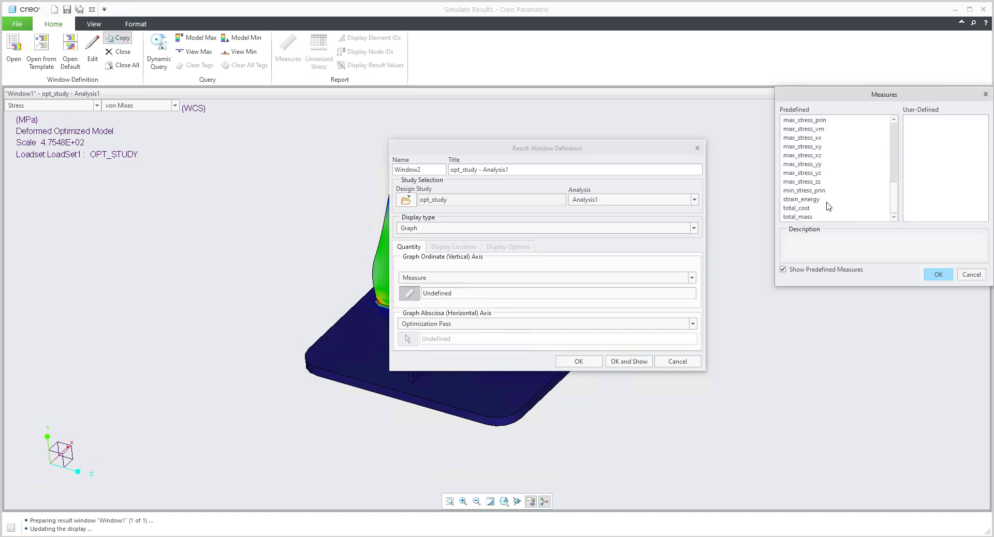
left_click(797, 216)
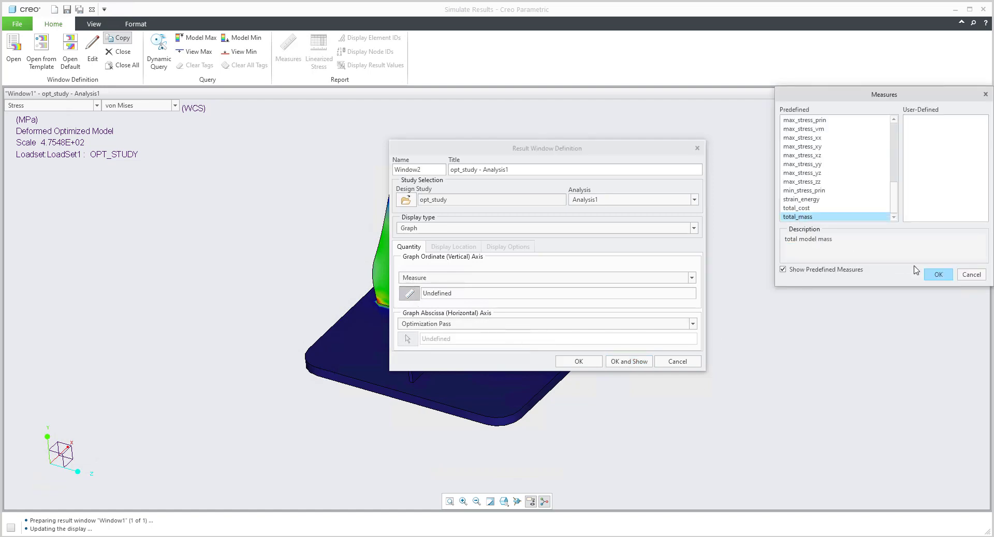
left_click(938, 274)
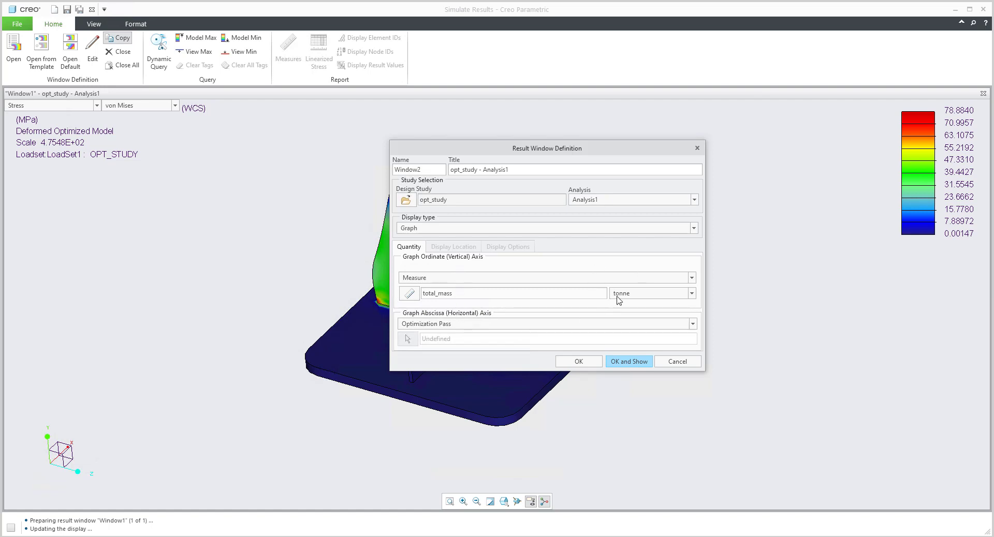
left_click(638, 294)
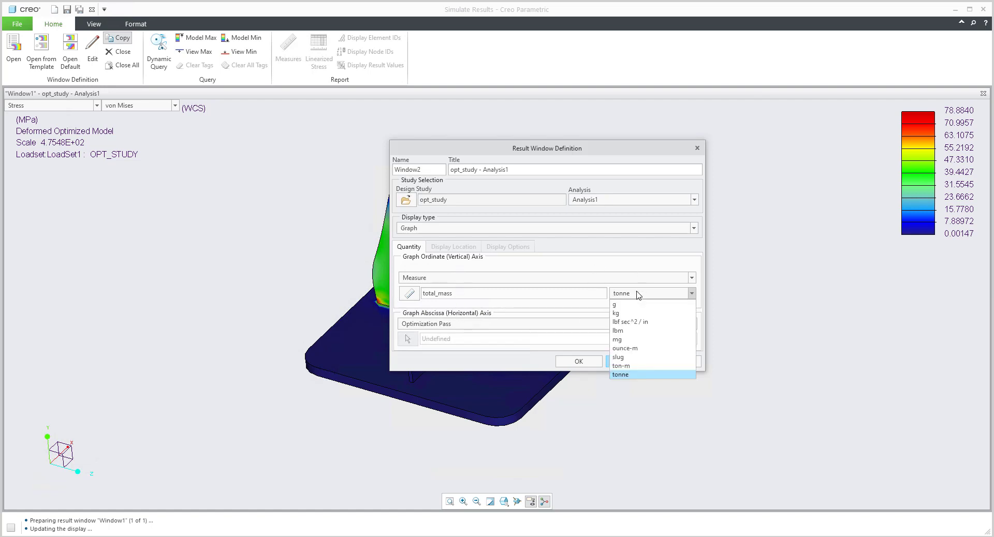
left_click(637, 295)
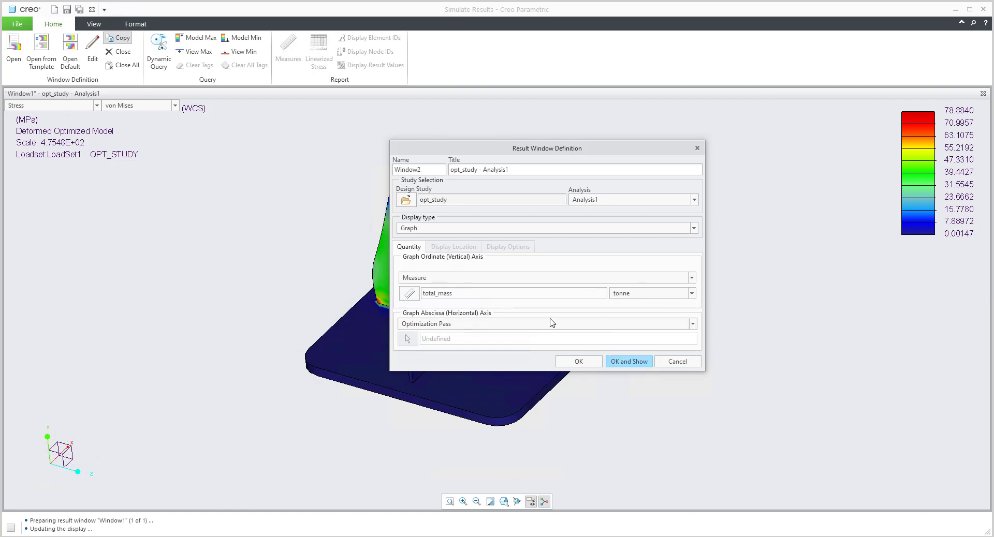
left_click(639, 363)
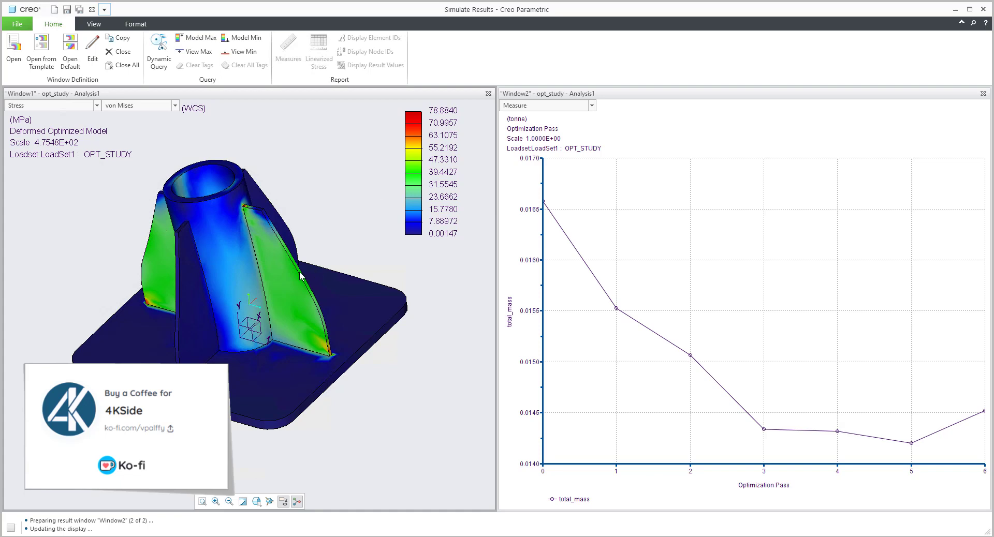
- Examine the von Mises stress distribution on the ribs and tube alongside the total mass graph
middle_click_drag(331, 294, 644, 326)
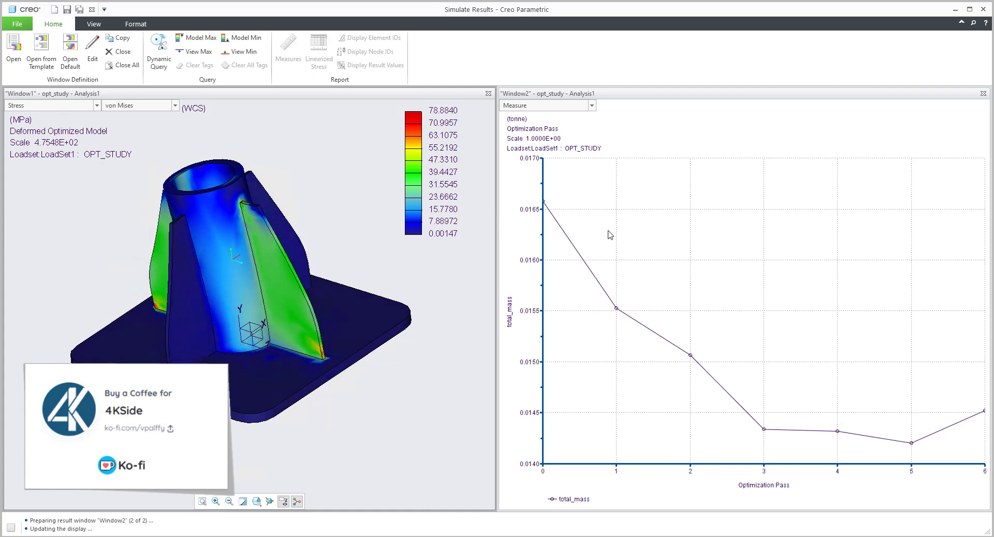
scroll(243, 228, "up", 5)
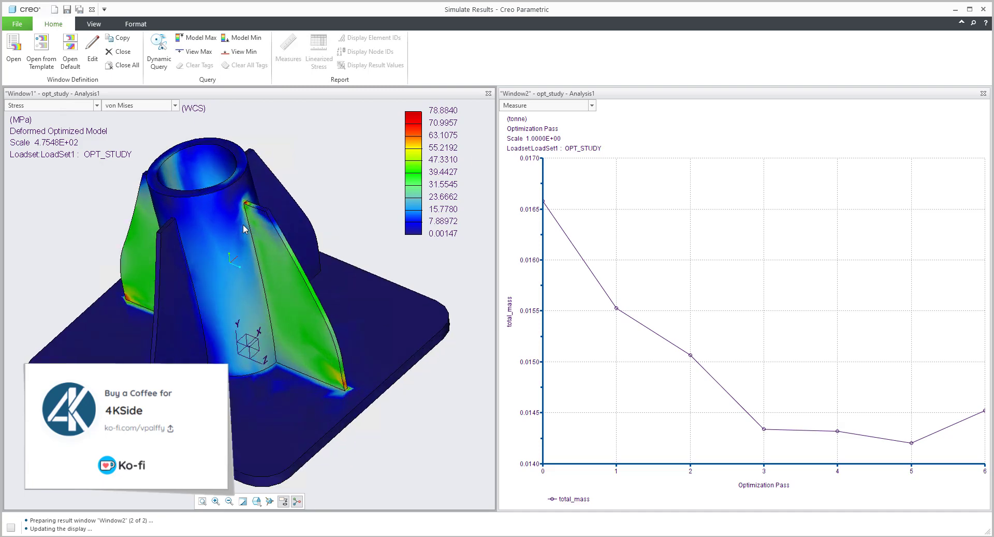
scroll(293, 270, "down", 5)
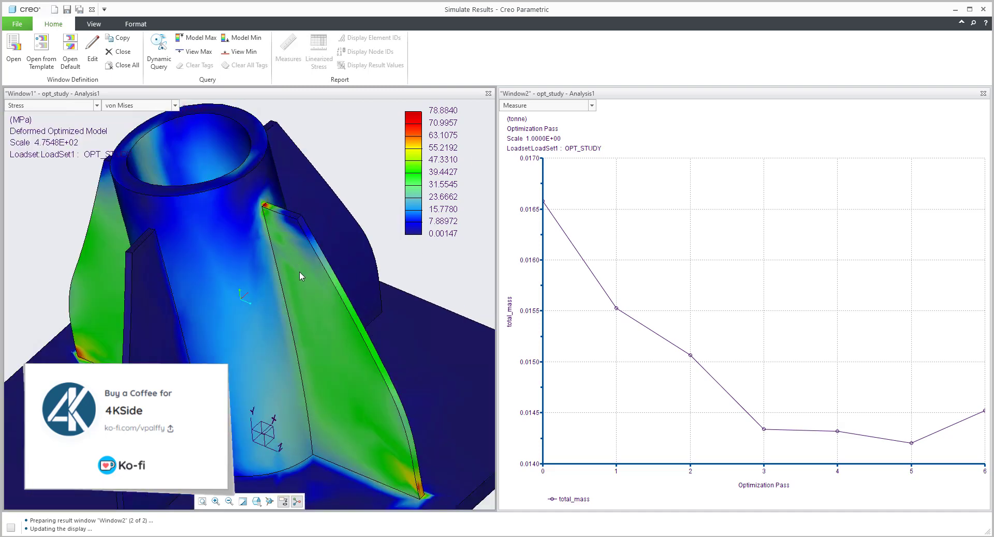
scroll(299, 282, "up", 3)
scroll(287, 274, "down", 5)
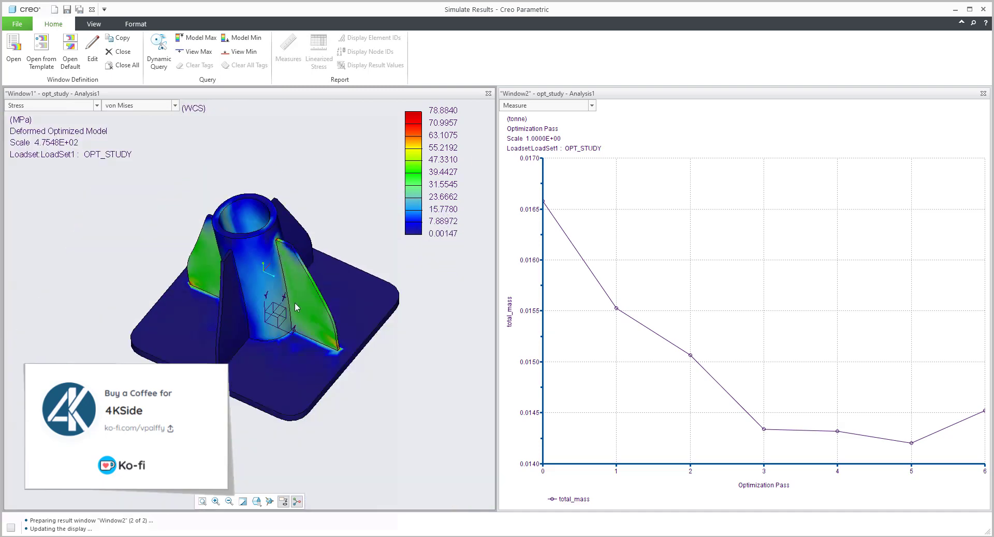
scroll(293, 303, "up", 3)
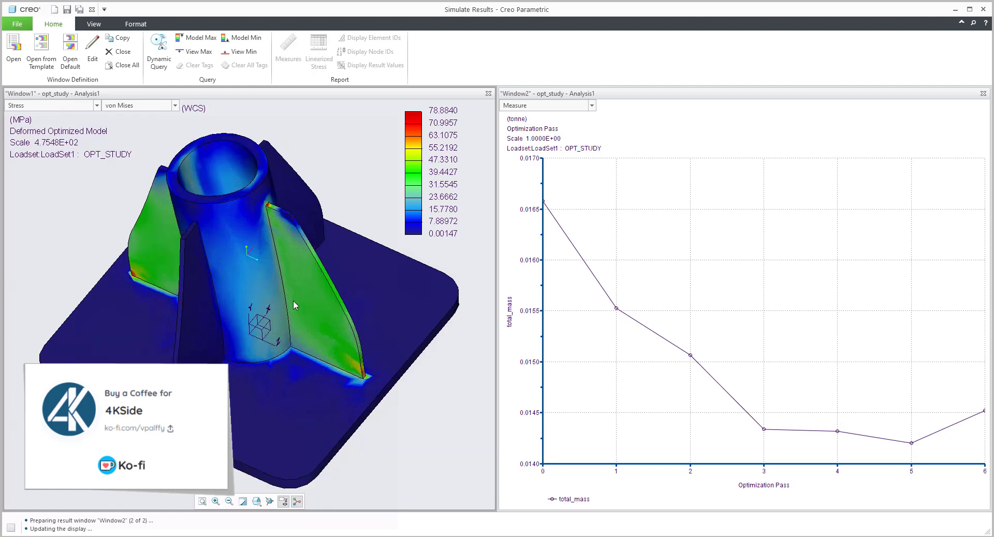